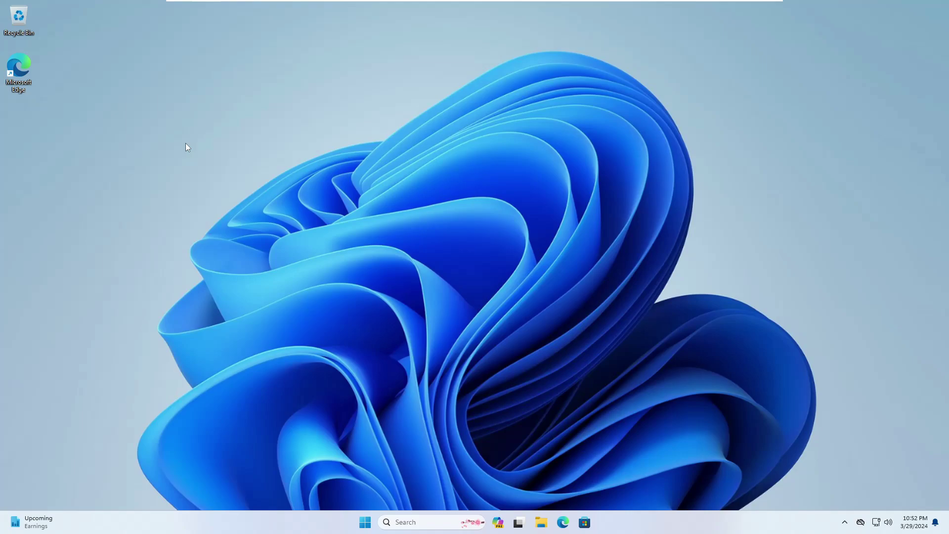
Step: Set the taskbar alignment to Left under the taskbar behaviors in the Windows Personalization settings
right_click(370, 525)
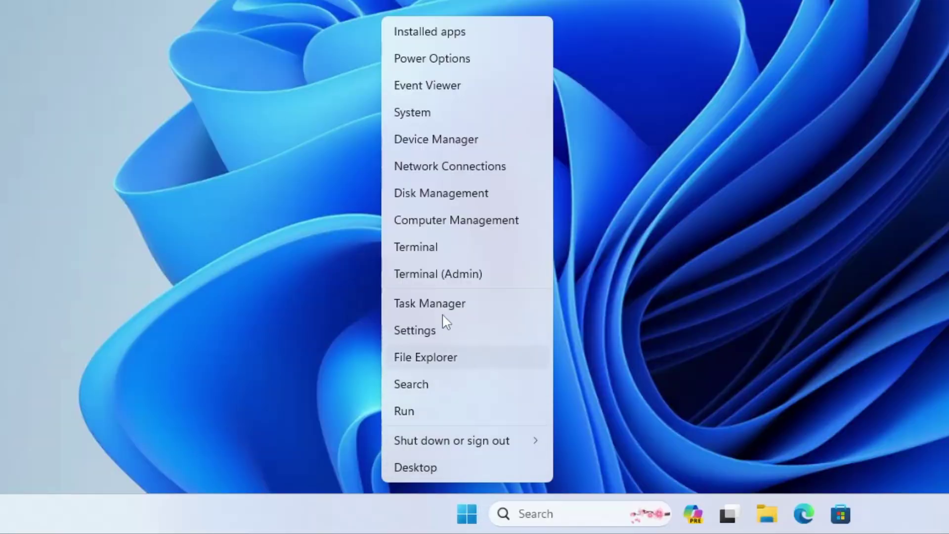
left_click(431, 330)
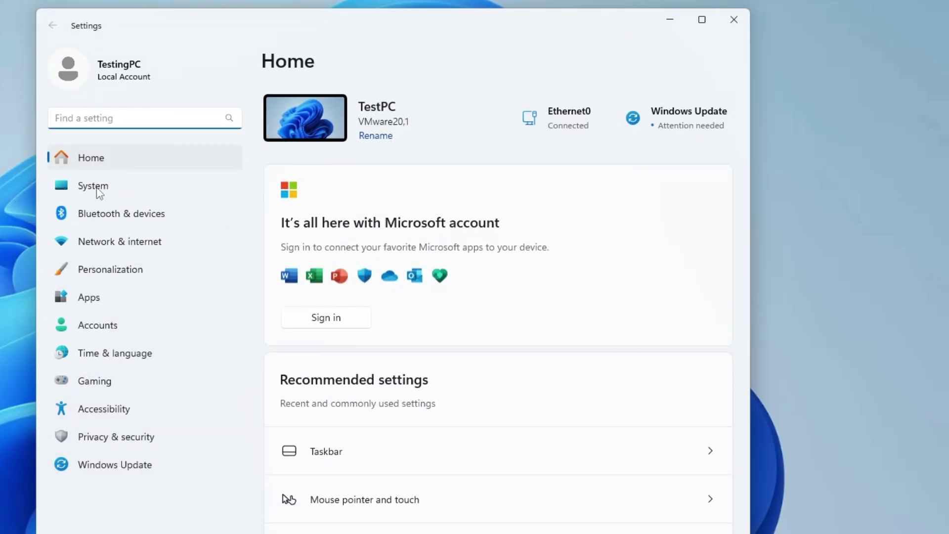
left_click(120, 279)
scroll(354, 318, "down", 5)
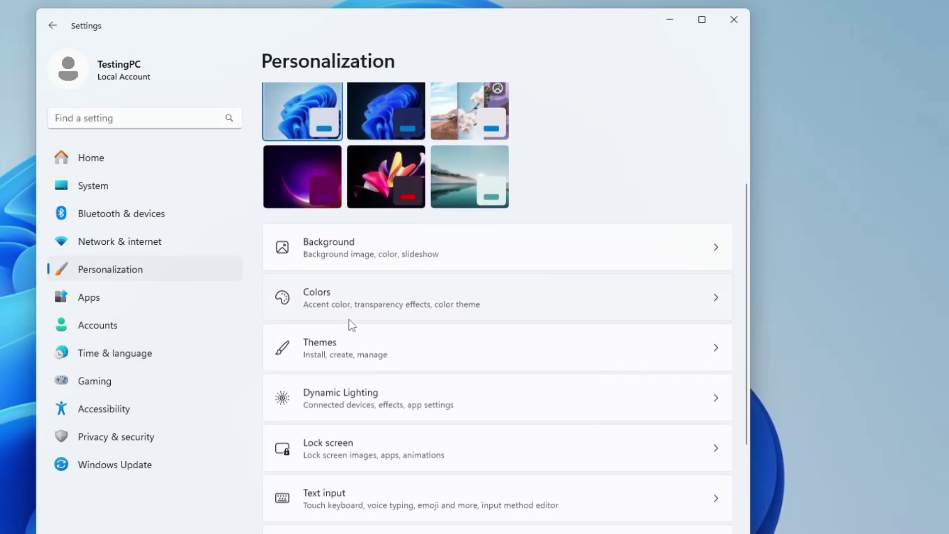
scroll(329, 470, "down", 1)
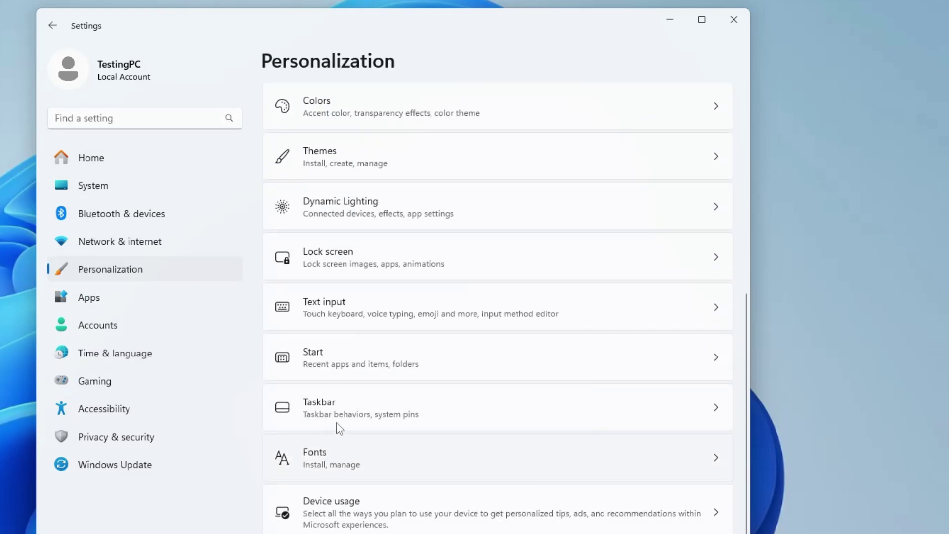
left_click(335, 415)
scroll(355, 410, "down", 2)
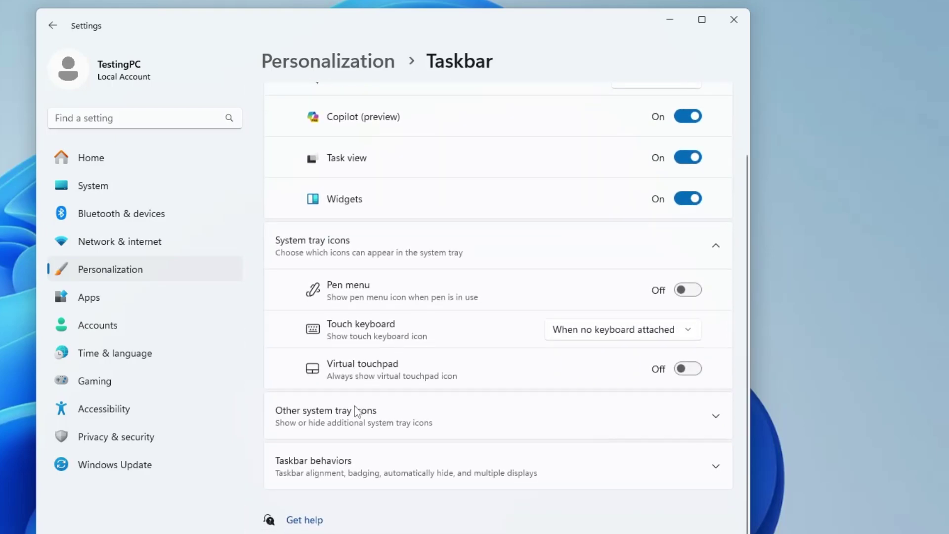
left_click(344, 465)
scroll(368, 462, "down", 3)
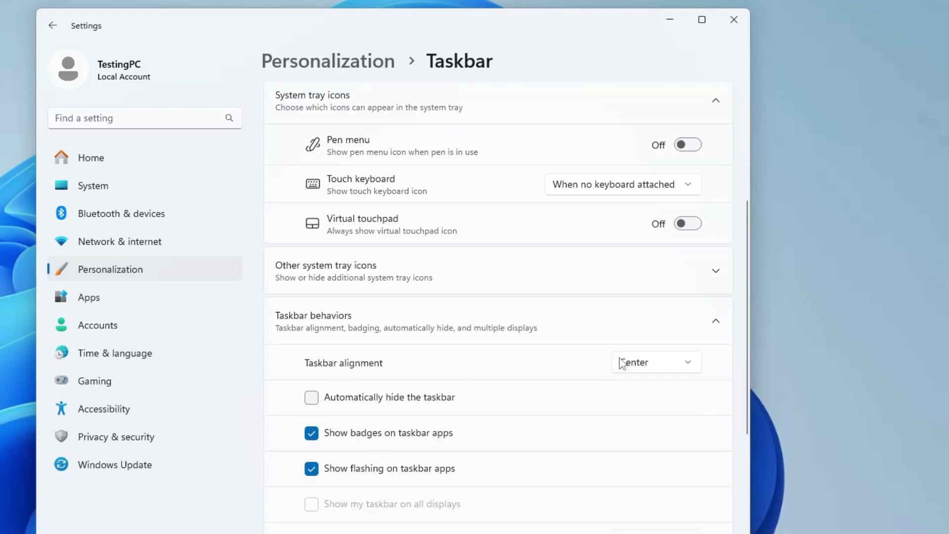
left_click(651, 366)
left_click(639, 341)
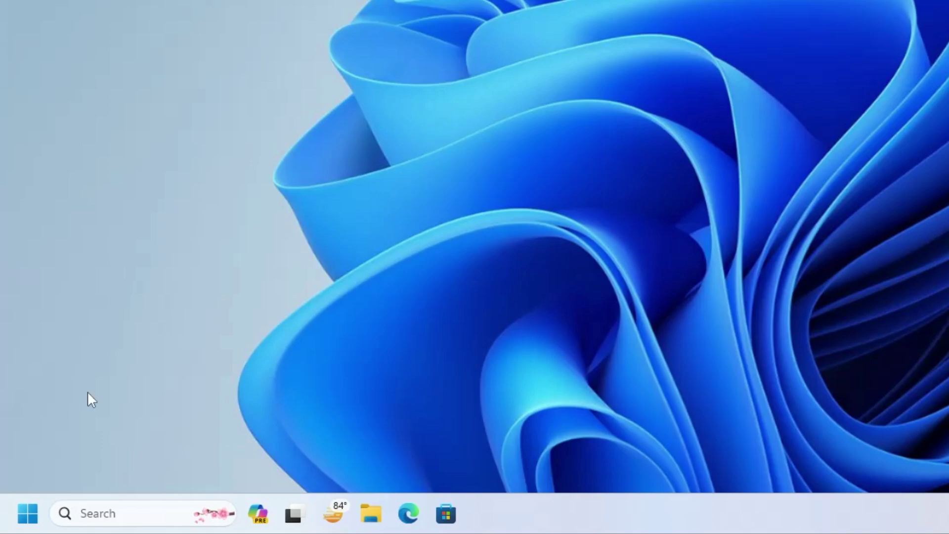
Step: Turn off the Copilot (preview) taskbar item in the Personalization taskbar settings and close Settings
right_click(33, 516)
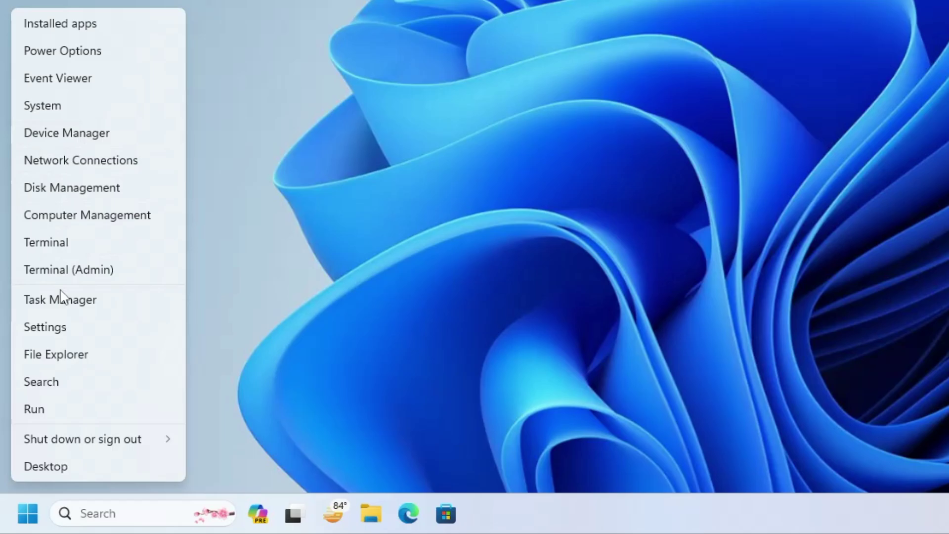
left_click(59, 327)
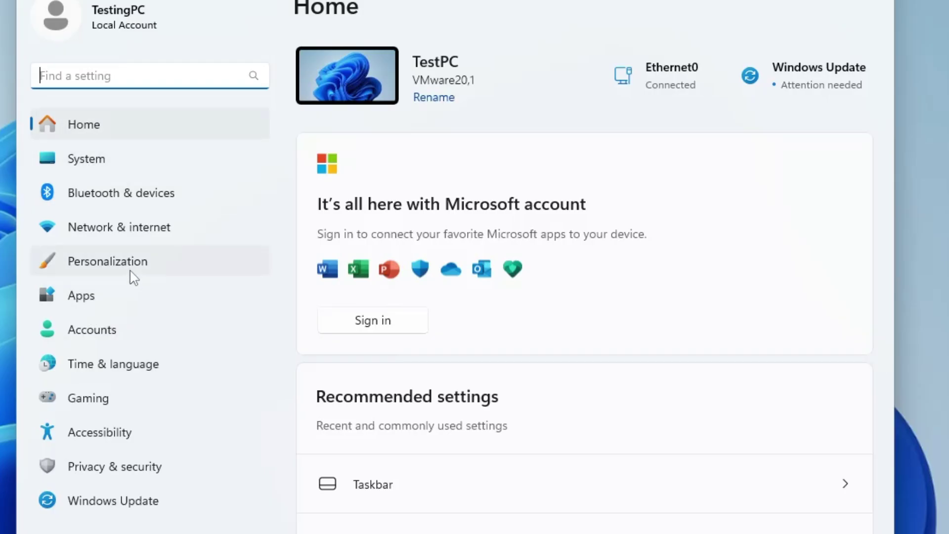
left_click(118, 274)
scroll(425, 402, "down", 5)
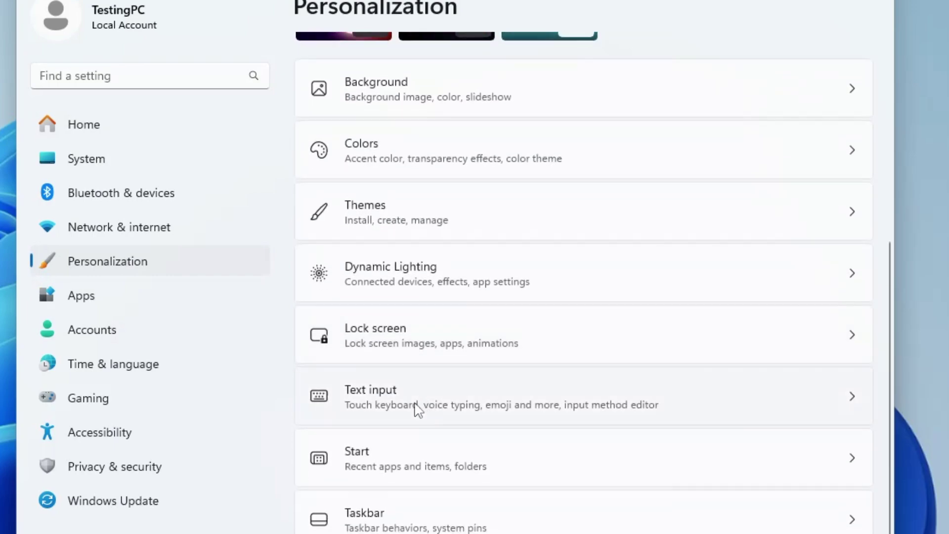
left_click(393, 519)
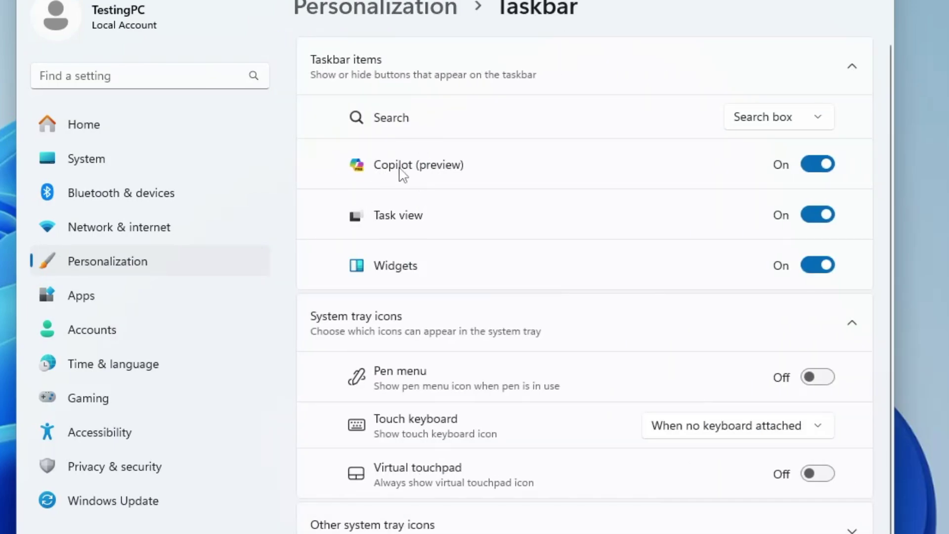
left_click(819, 168)
left_click(850, 4)
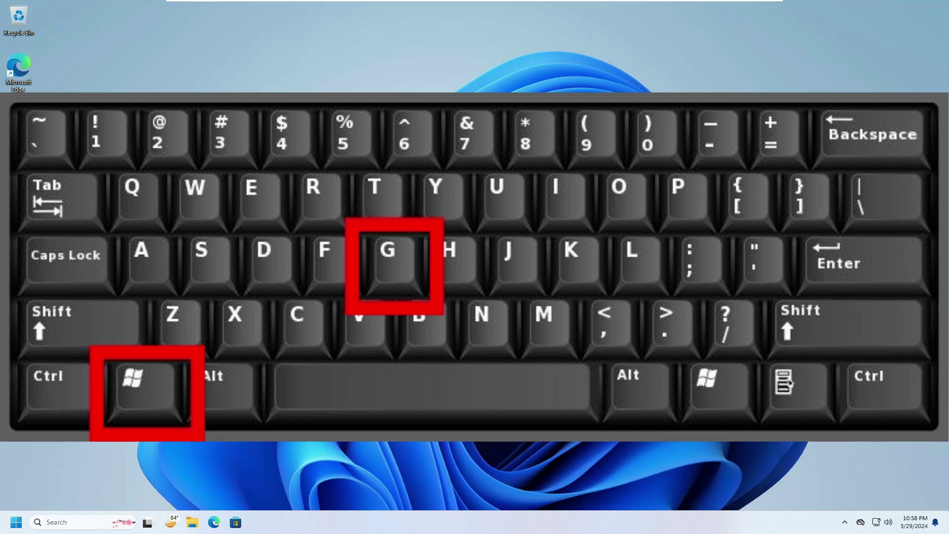
Step: Open the Game Bar overlay and select FPS in its Performance widget
key("super+g")
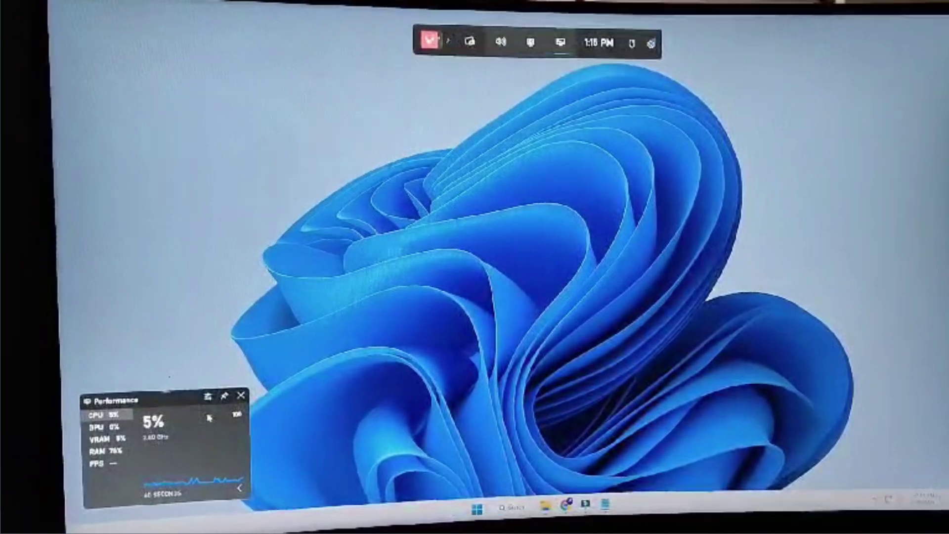
left_click(111, 460)
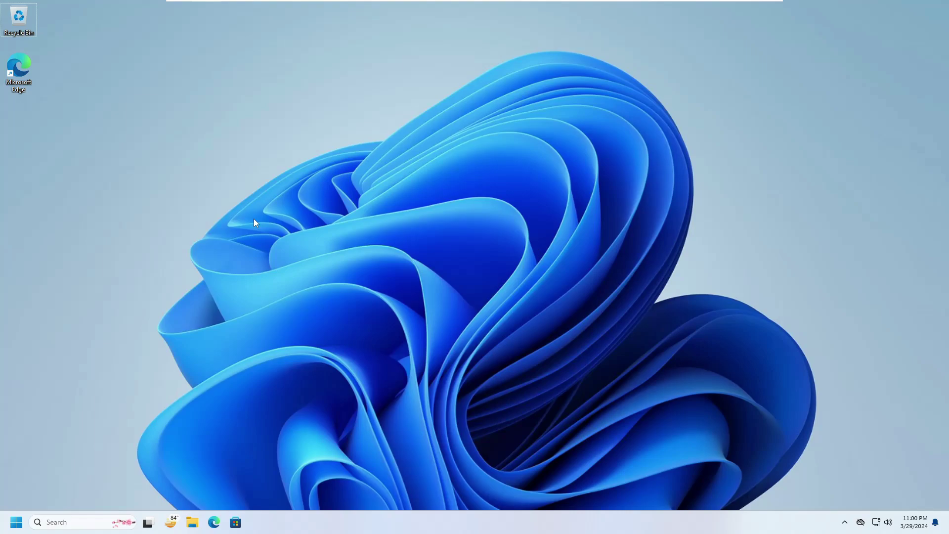
Step: Open the Multitasking page of the System settings, which holds the Snap windows option
right_click(16, 522)
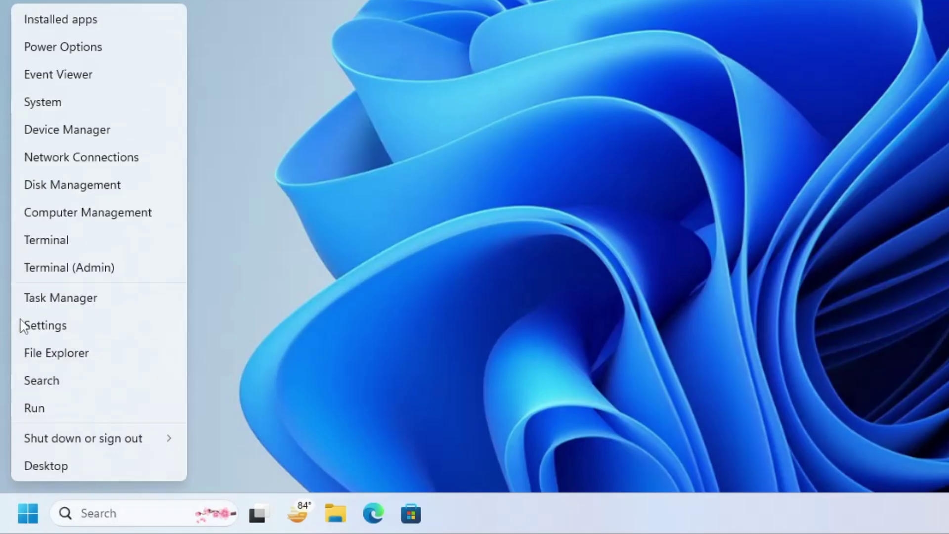
left_click(69, 325)
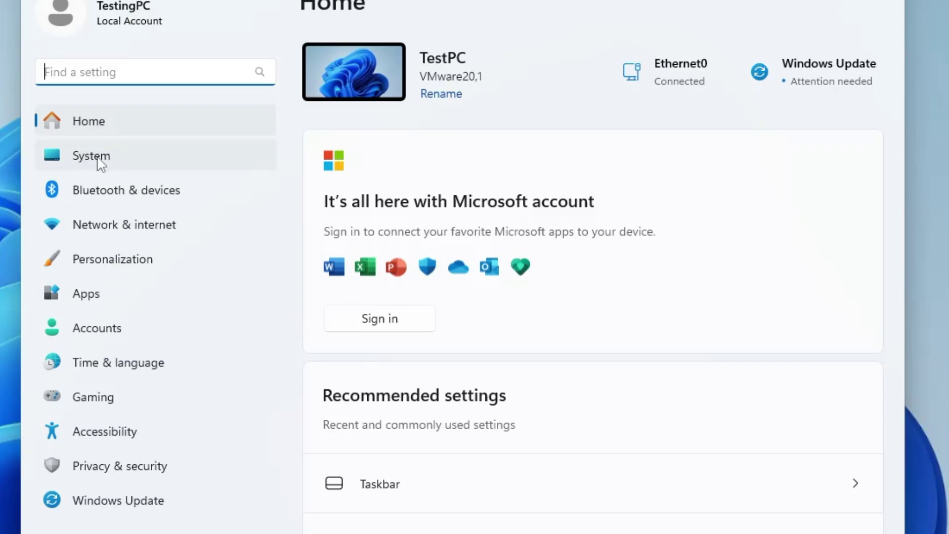
left_click(98, 158)
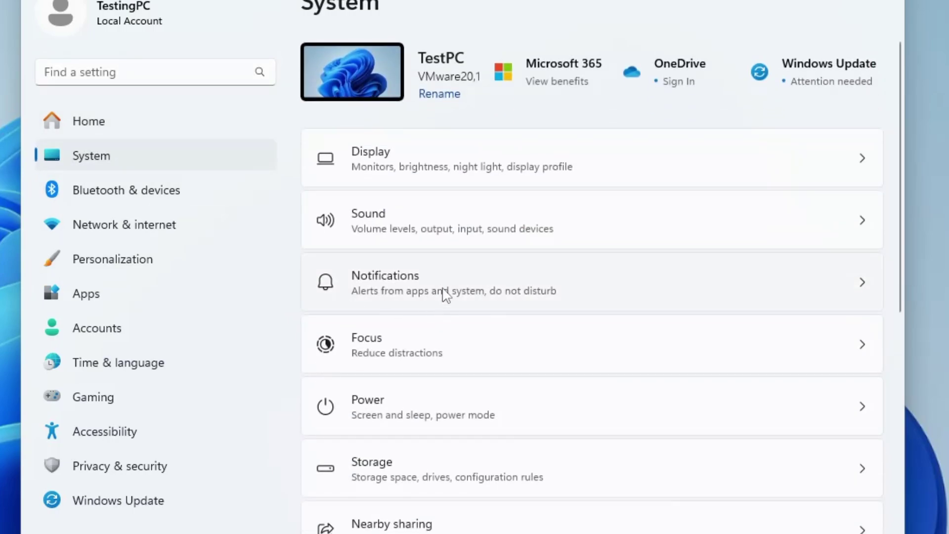
scroll(442, 294, "down", 3)
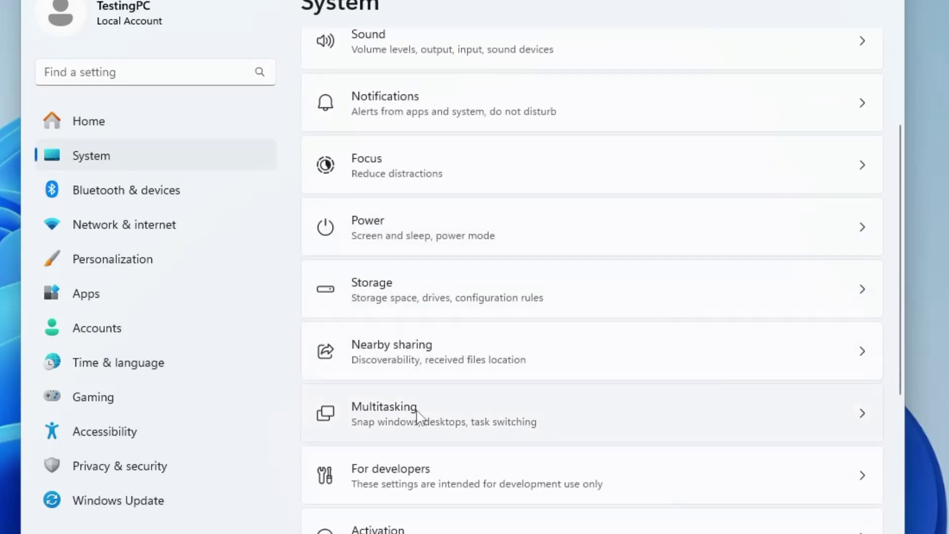
left_click(418, 416)
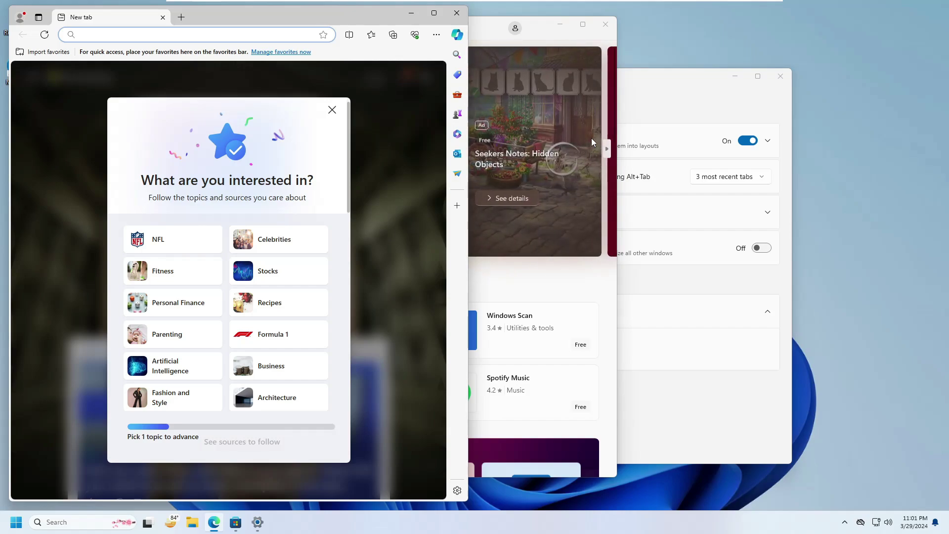
Step: Snap the Edge window into the upper-right quarter of the desktop and a new File Explorer window into the lower-right quarter
left_click_drag(337, 16, 544, 4)
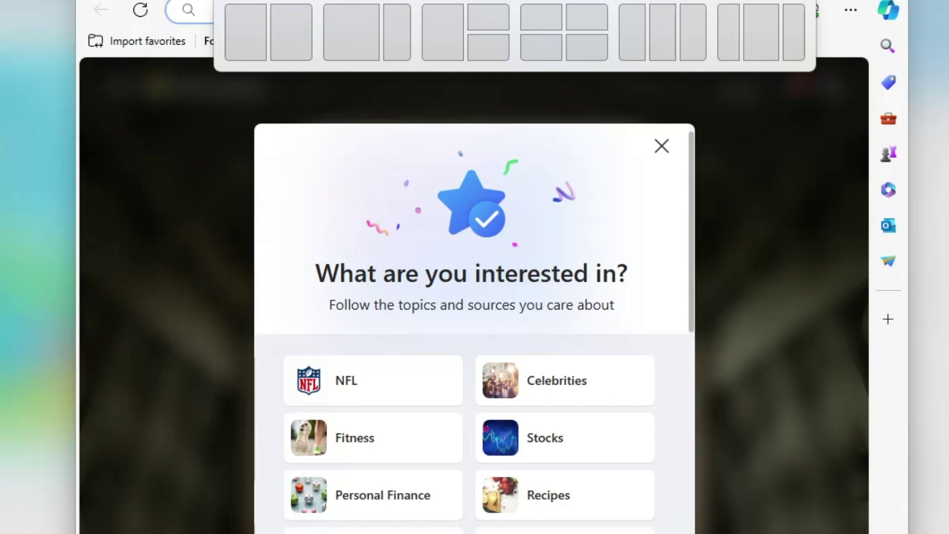
left_click_drag(544, 4, 563, 28)
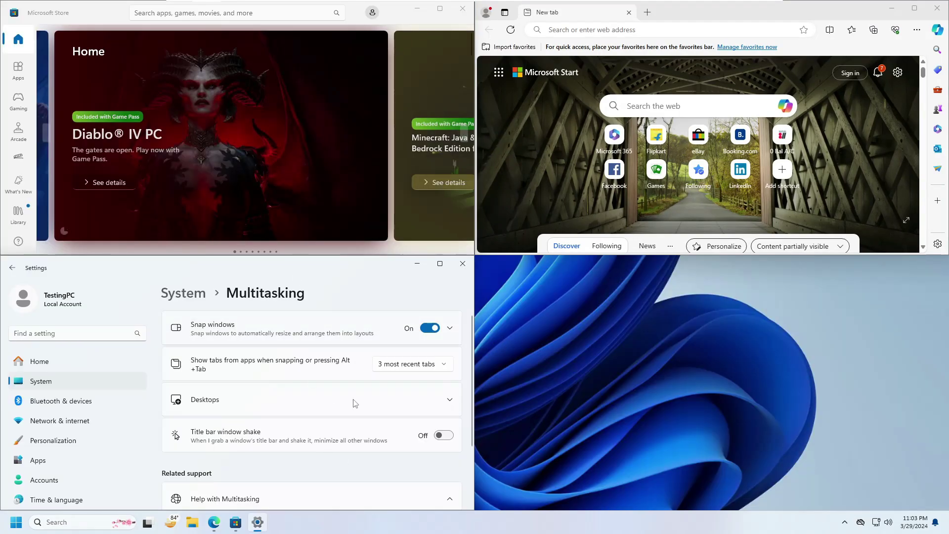
left_click(189, 526)
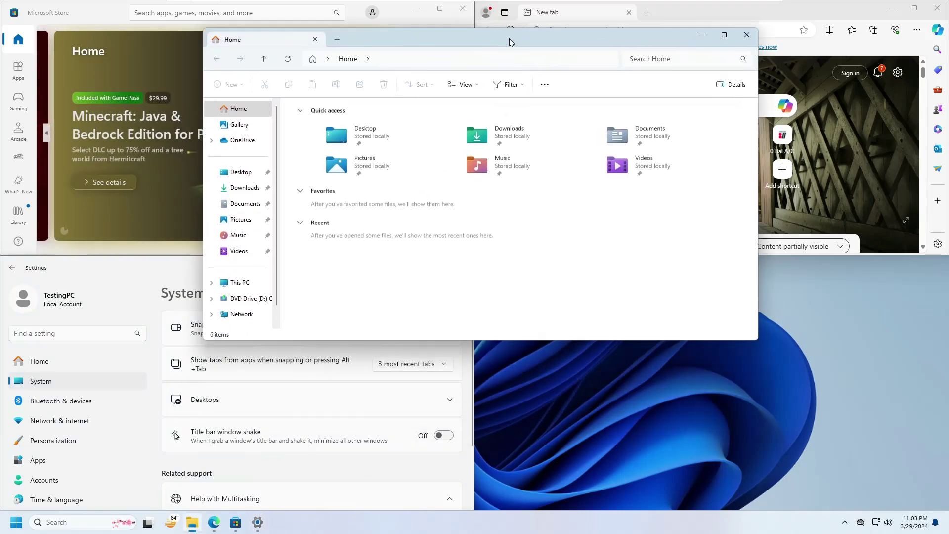
left_click_drag(509, 37, 527, 47)
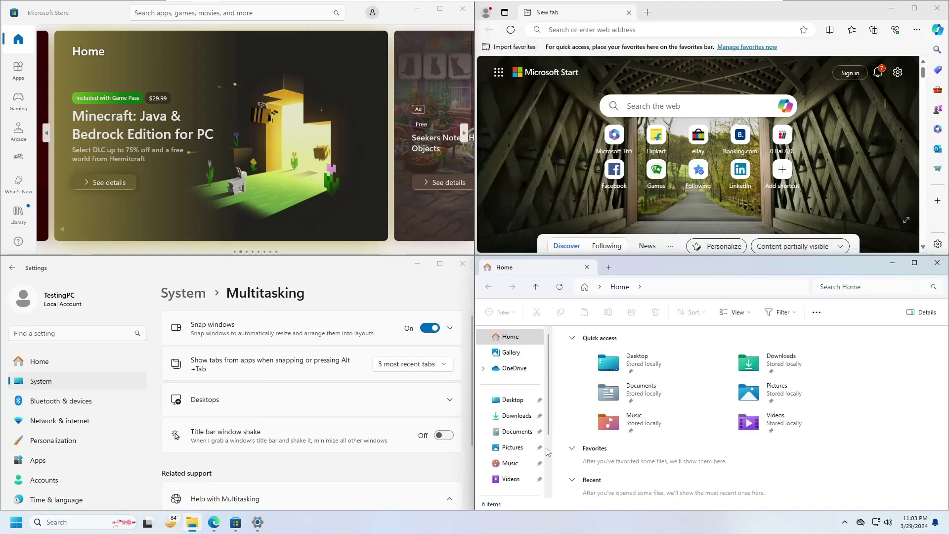
Step: Switch focus between the snapped Microsoft Store, Settings and File Explorer windows
left_click(303, 61)
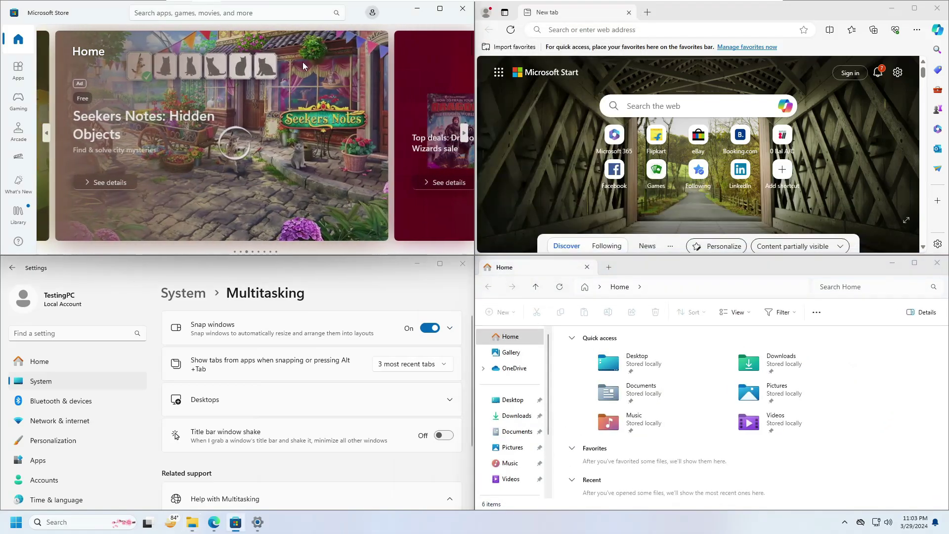
left_click(391, 290)
left_click(686, 264)
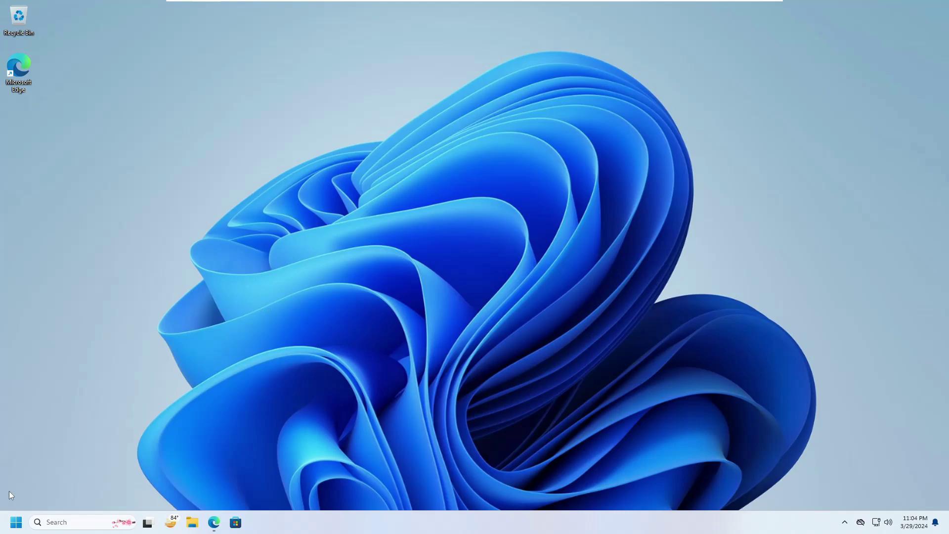
Step: Turn on Title bar window shake in the System Multitasking settings
right_click(16, 522)
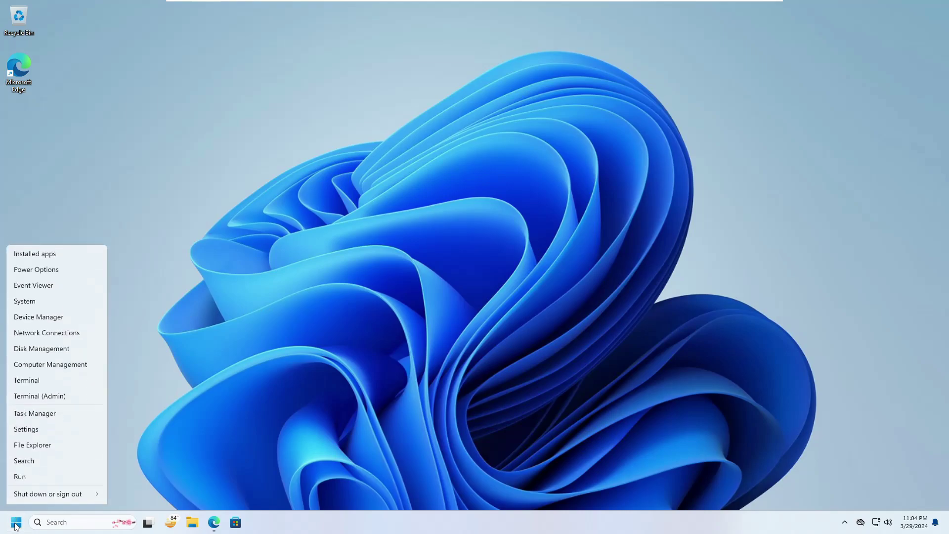
left_click(24, 413)
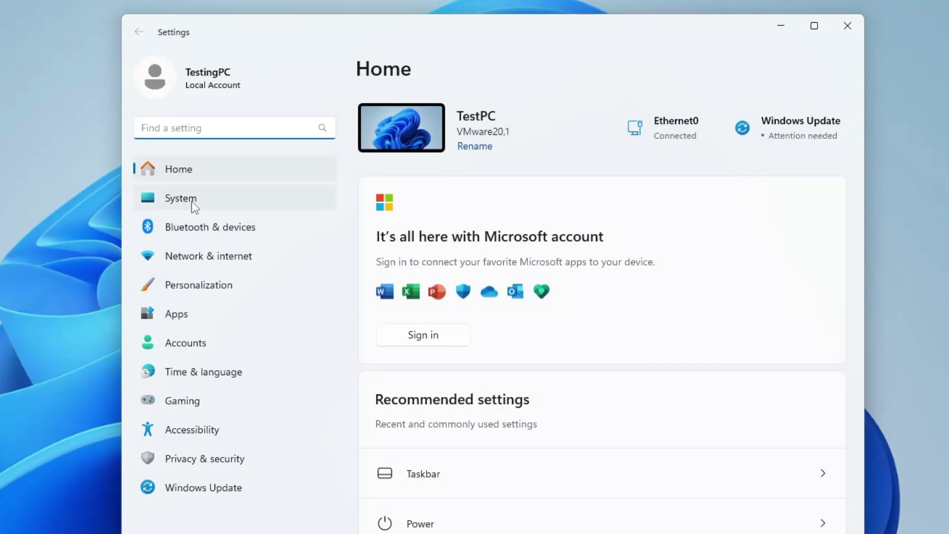
left_click(193, 204)
scroll(477, 328, "down", 3)
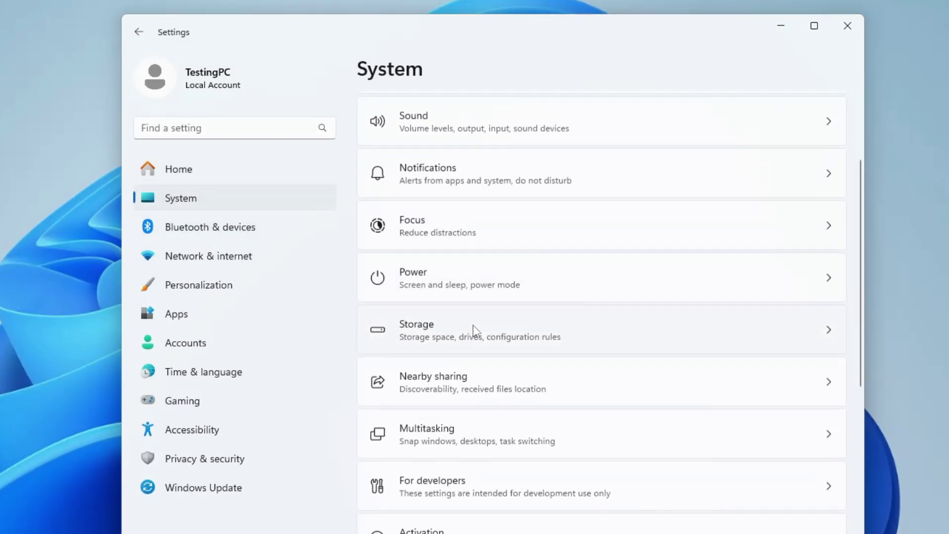
left_click(449, 411)
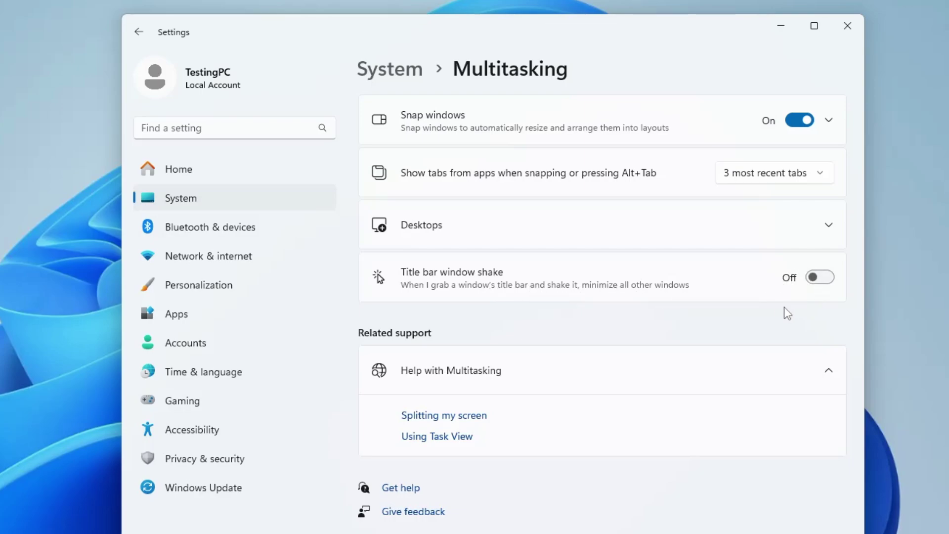
left_click(815, 275)
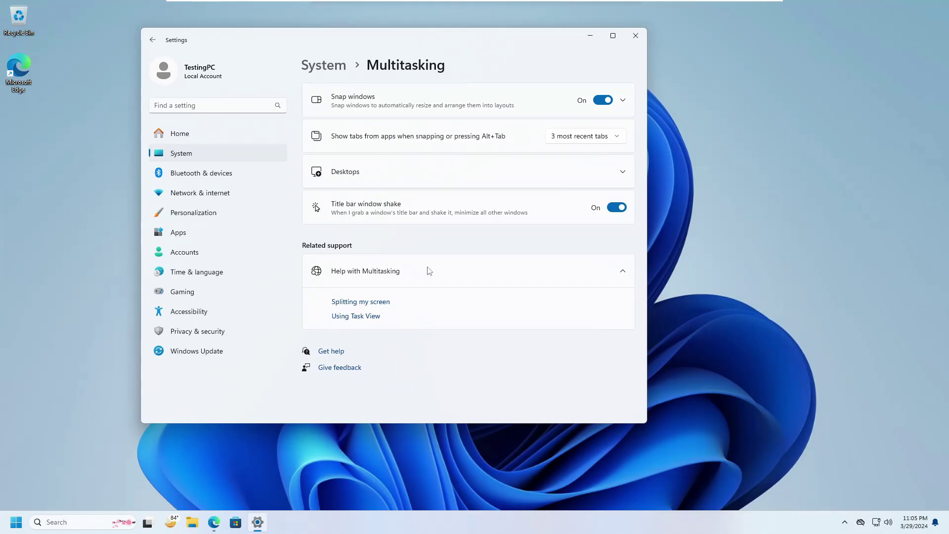
Step: Open Microsoft Store as an additional window and shake the Settings window by its title bar to minimize the others
left_click(235, 522)
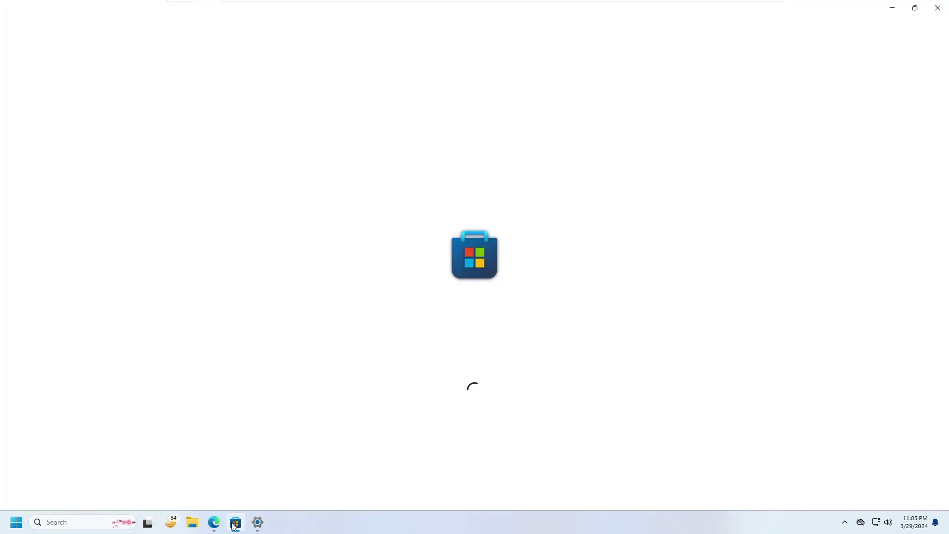
left_click(235, 522)
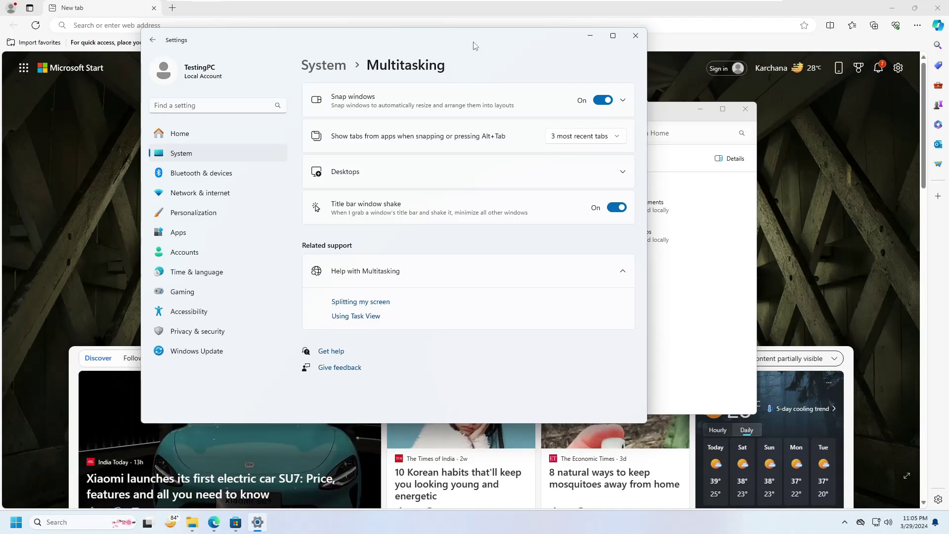
left_click_drag(473, 46, 542, 23)
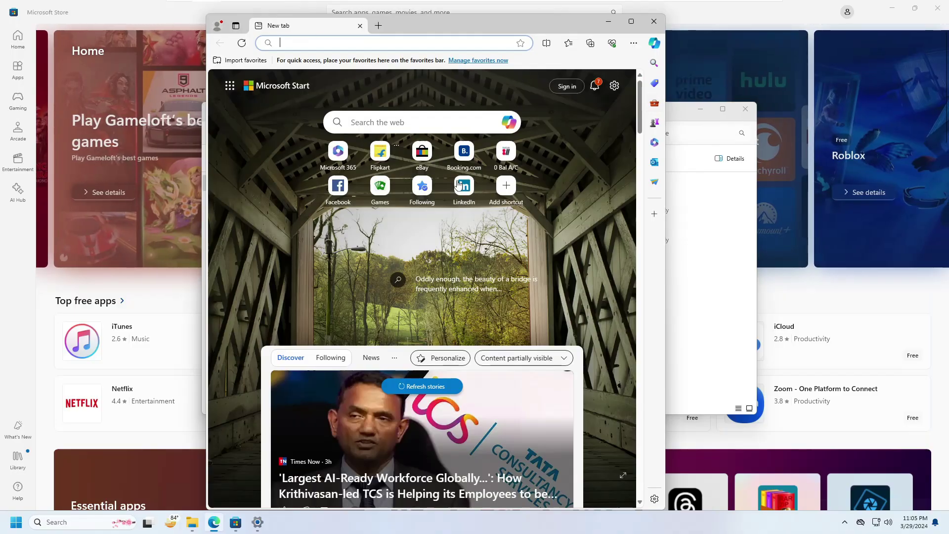
Step: Bring the File Explorer window to the front and shake it by its title bar to minimize the other windows
left_click(679, 115)
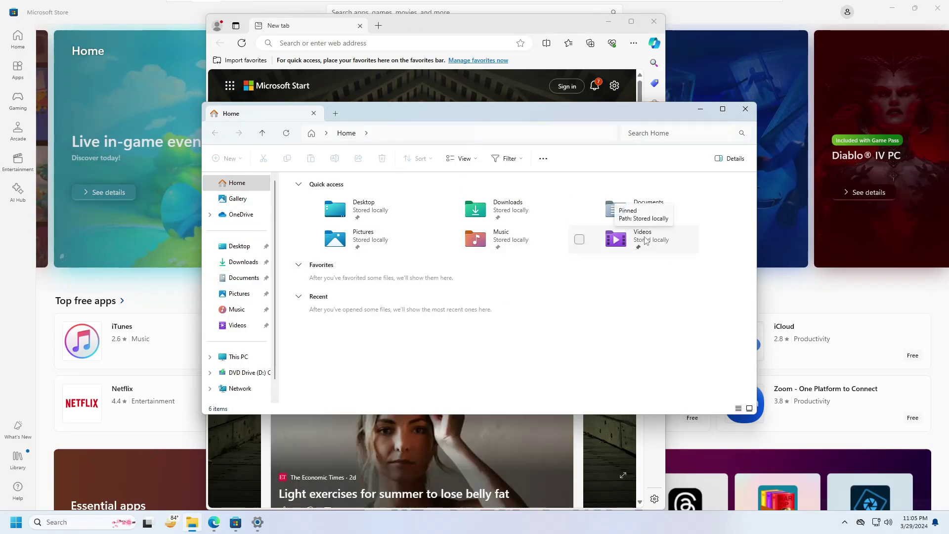
mouse_move(507, 113)
left_mouse_down()
mouse_move(616, 108)
mouse_move(510, 106)
left_mouse_up()
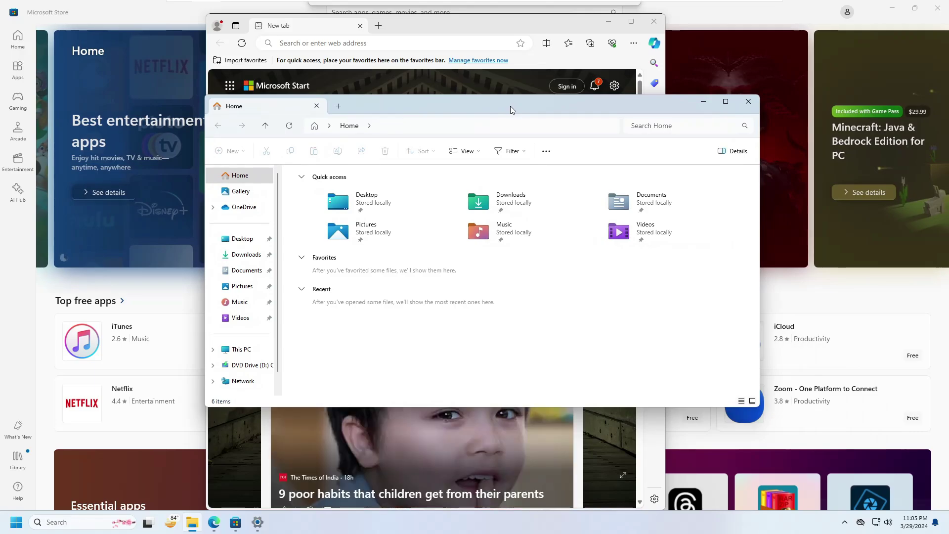
left_click_drag(511, 106, 445, 108)
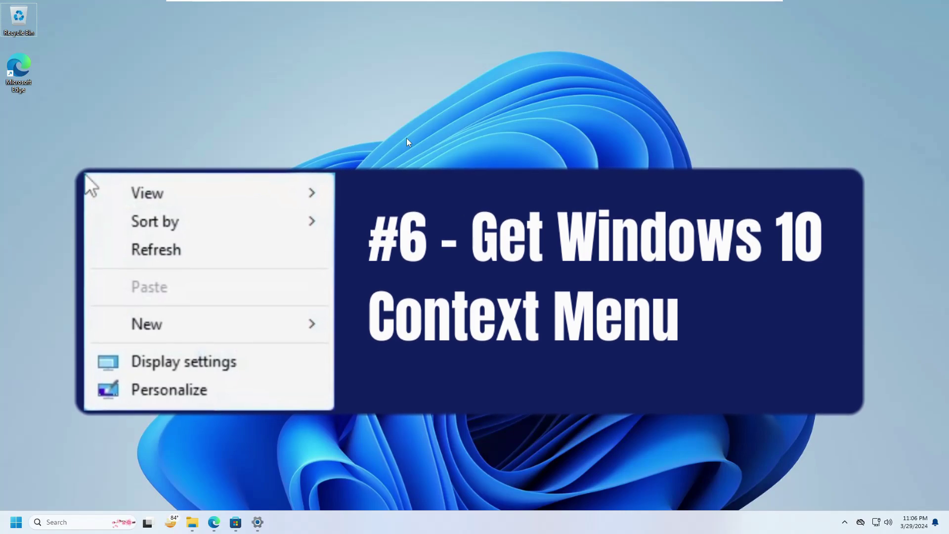
Step: Examine the default and expanded context menus of the desktop and the Microsoft Edge shortcut
right_click(445, 166)
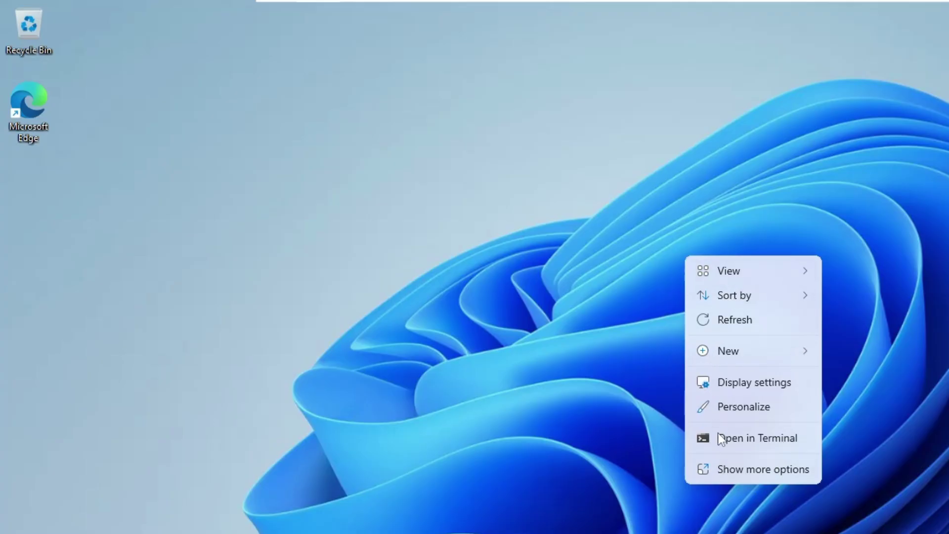
left_click(749, 469)
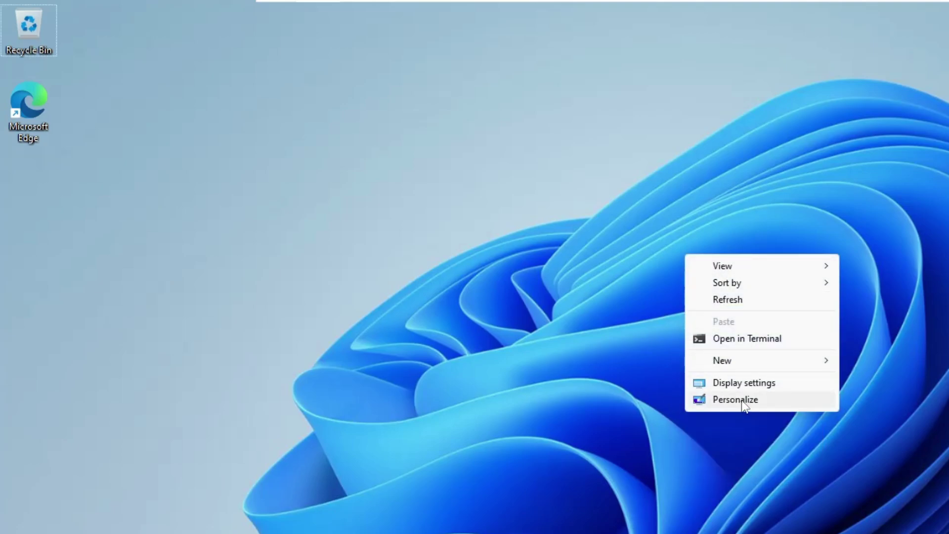
left_click(734, 452)
right_click(51, 115)
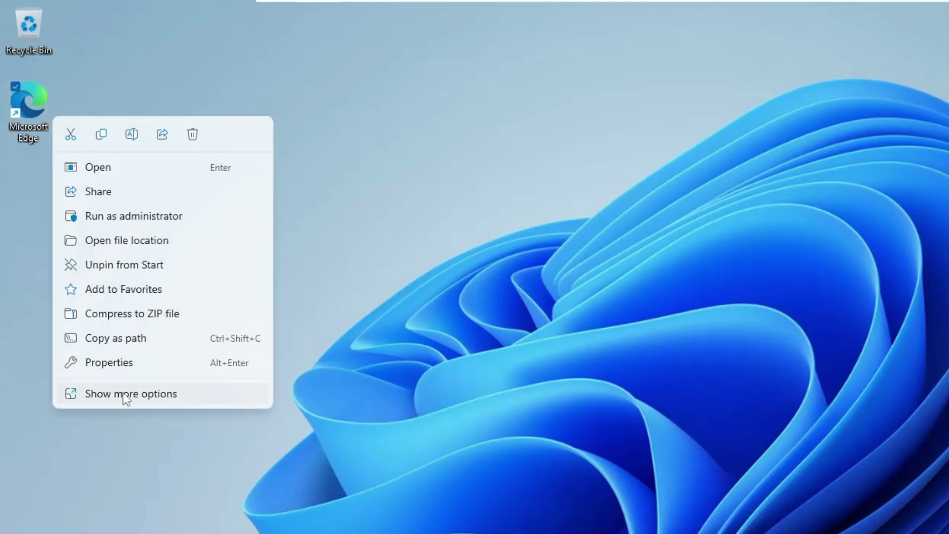
left_click(159, 400)
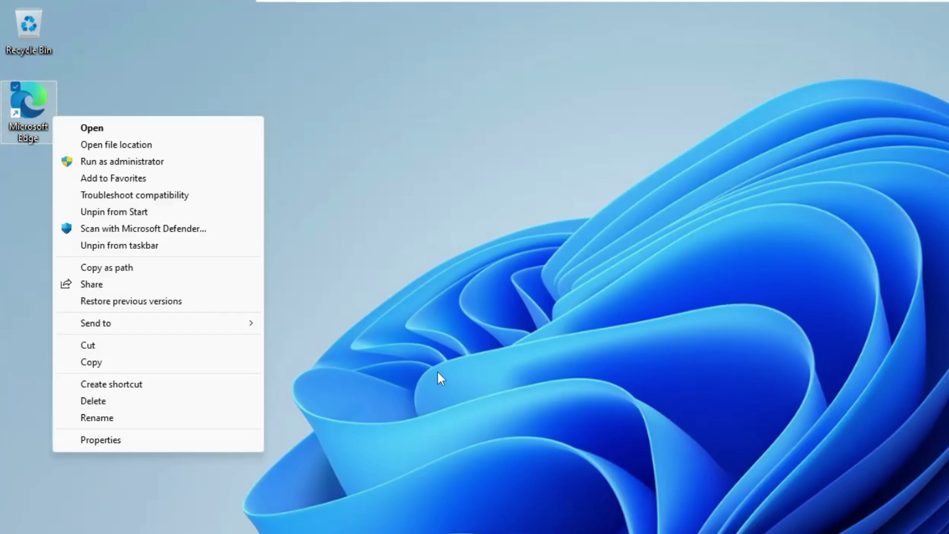
left_click(436, 374)
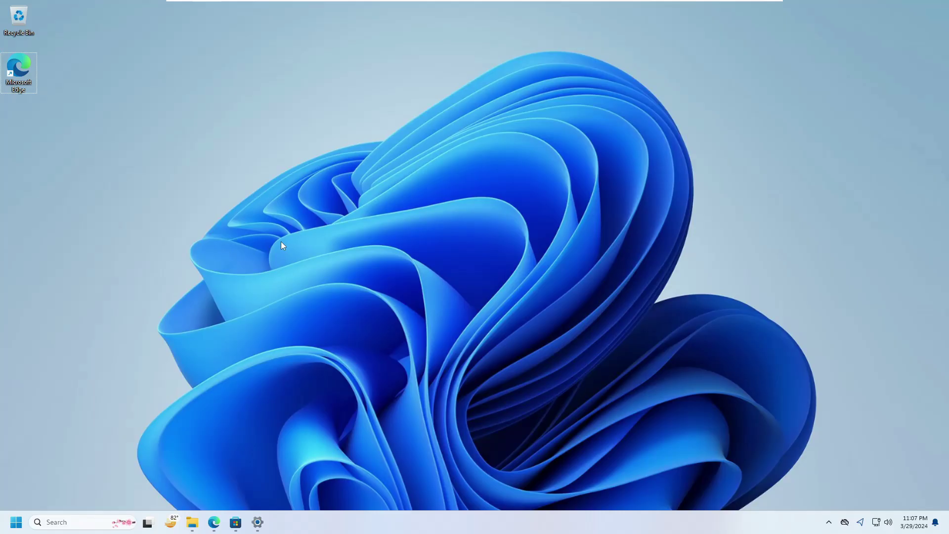
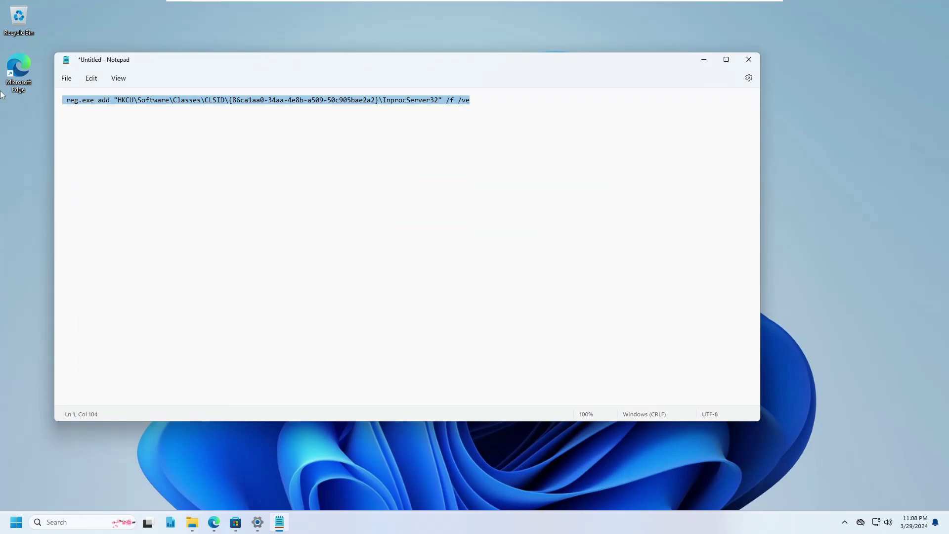
Step: Minimize Notepad, search for Terminal and run it as administrator, approving the elevation request
left_click(704, 60)
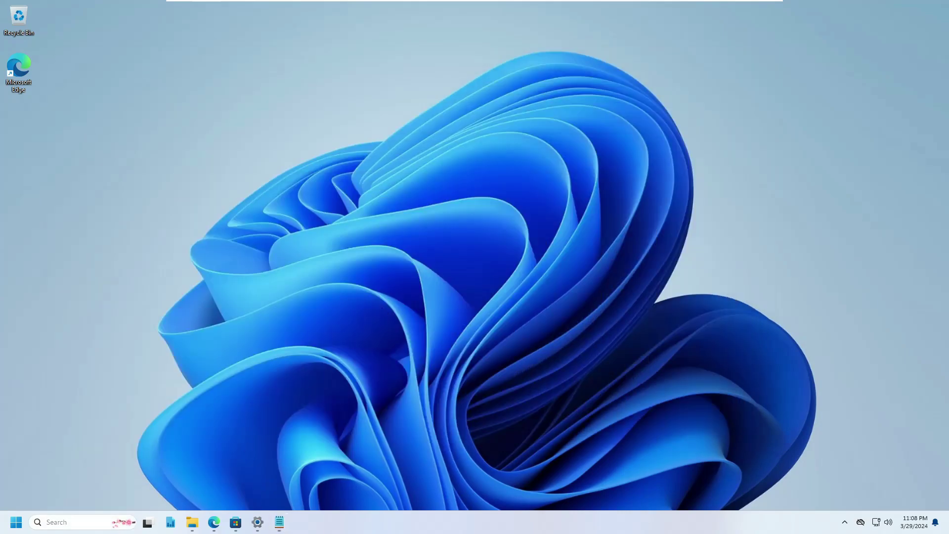
left_click(74, 522)
type("termina")
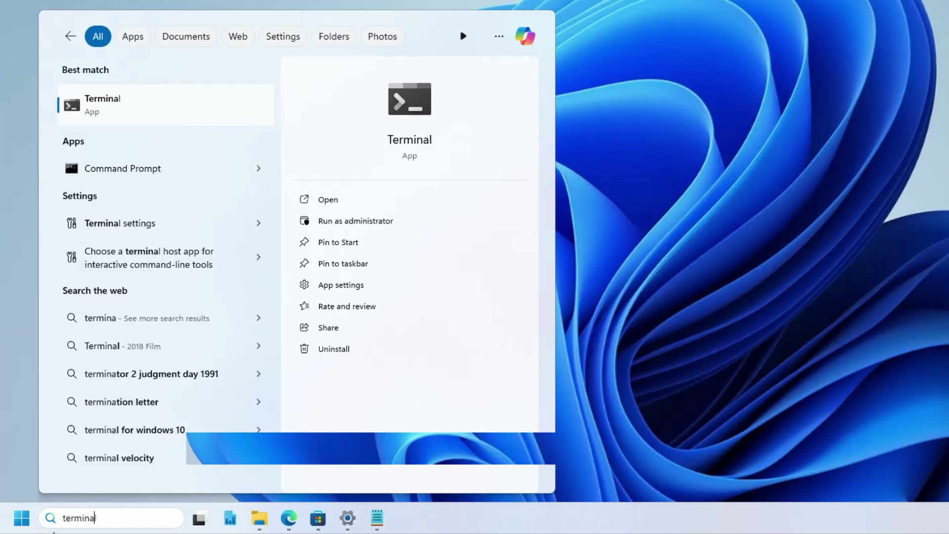
type("l")
right_click(123, 99)
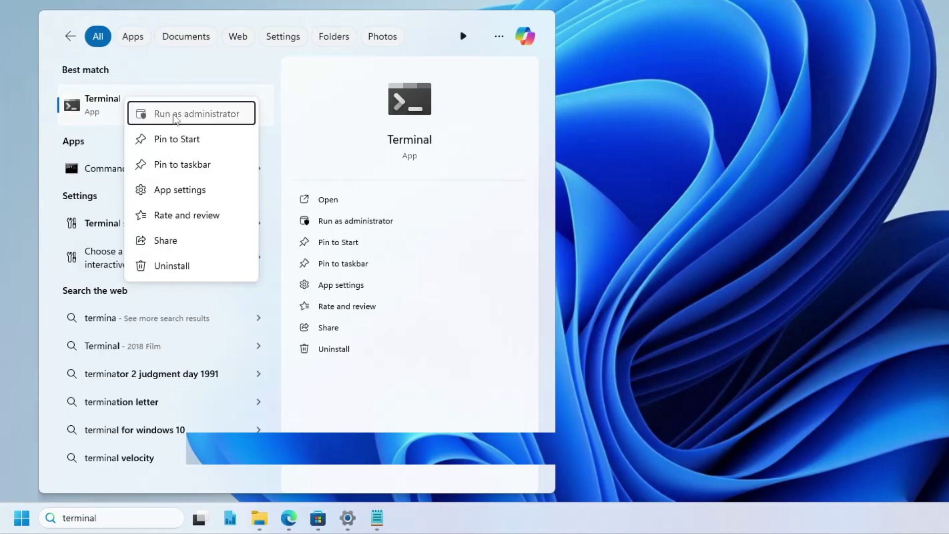
left_click(174, 119)
left_click(586, 276)
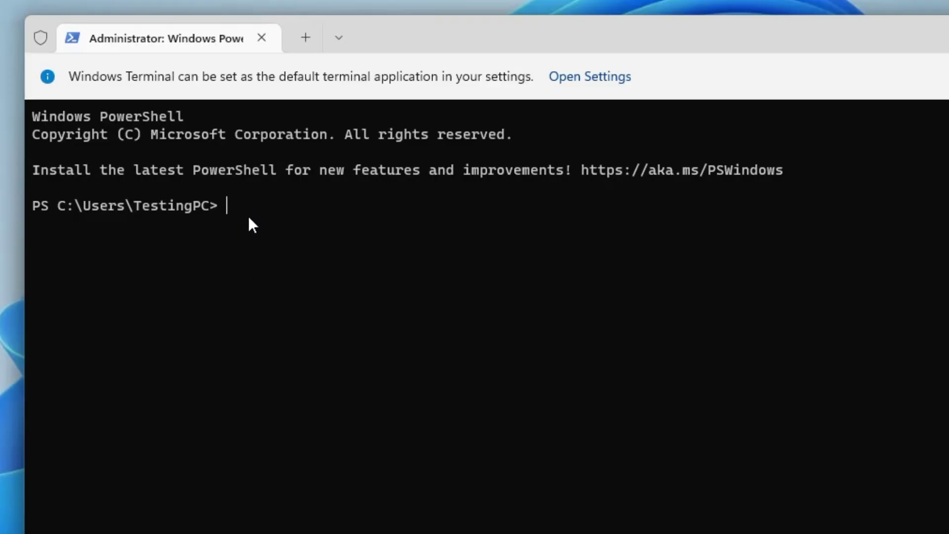
Step: Run reg.exe add "HKCU\Software\Classes\CLSID\{86ca1aa0-34aa-4e8b-a509-50c905bae2a2}\InprocServer32" /f /ve in the elevated Terminal and close it
type("reg.exe add \"HKCU\\Software\\Classes\\CLSID\\{86ca1aa0-34aa-4e8b-a509-50c905bae2a2}\\InprocServer32\" /f /ve")
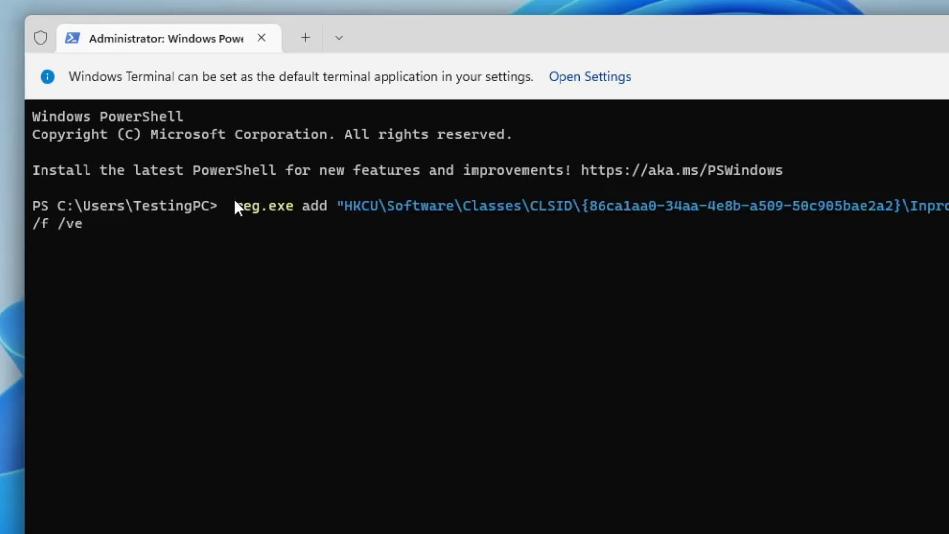
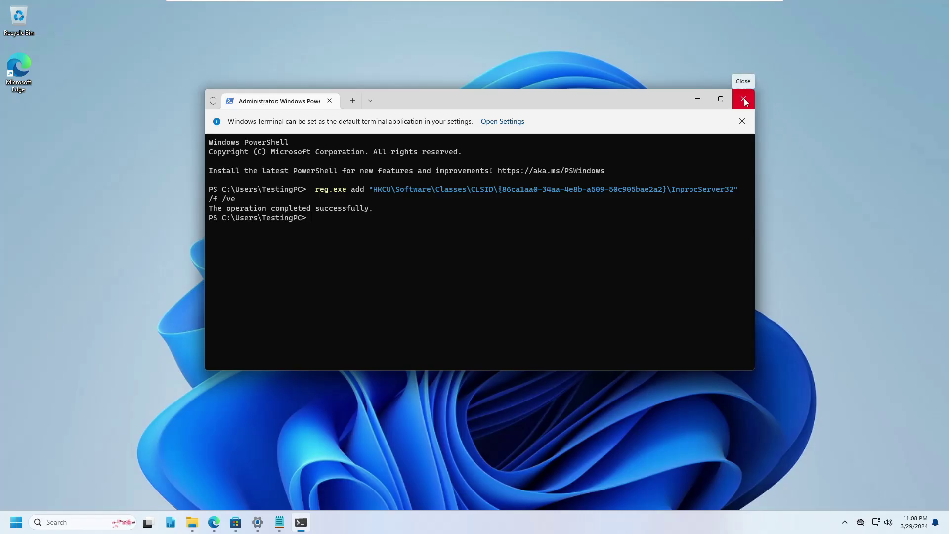
left_click(744, 101)
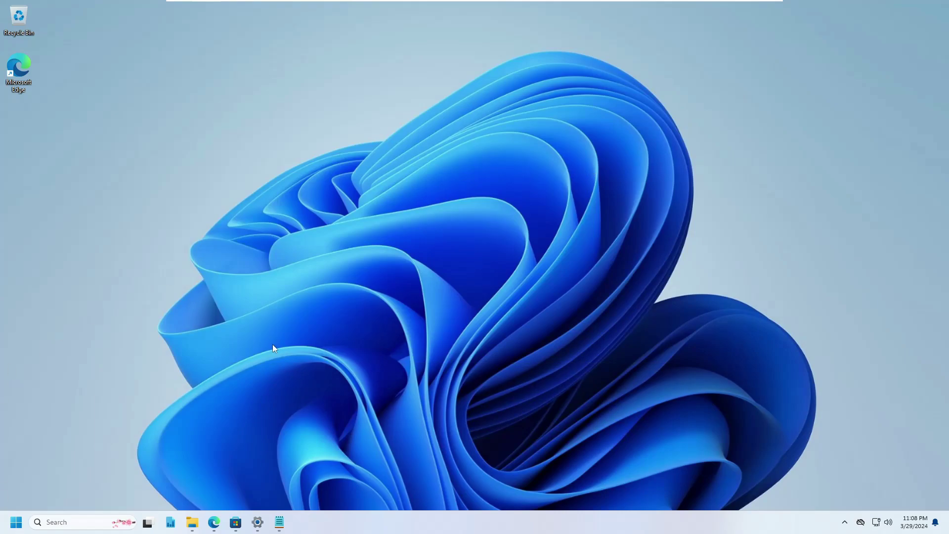
Step: Restart the Windows Explorer process from Task Manager and minimize Task Manager
right_click(17, 522)
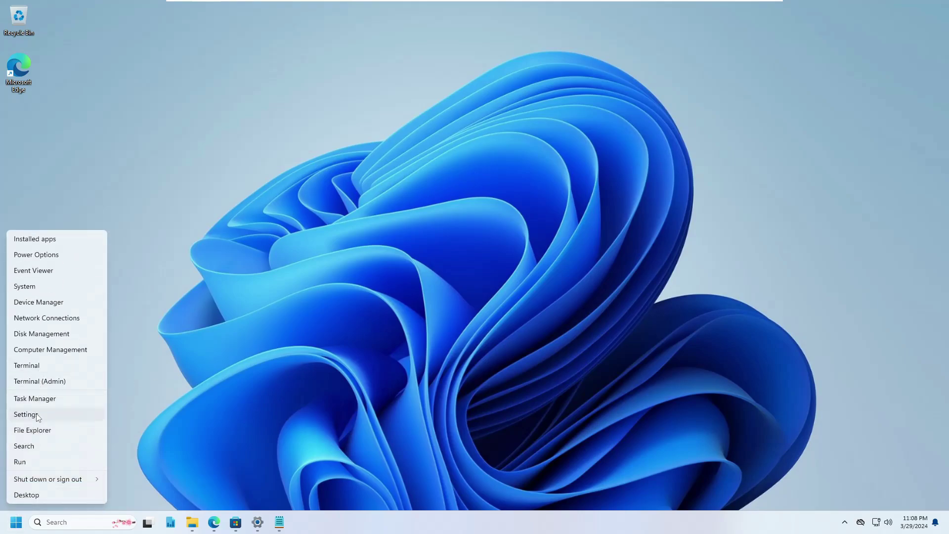
left_click(39, 398)
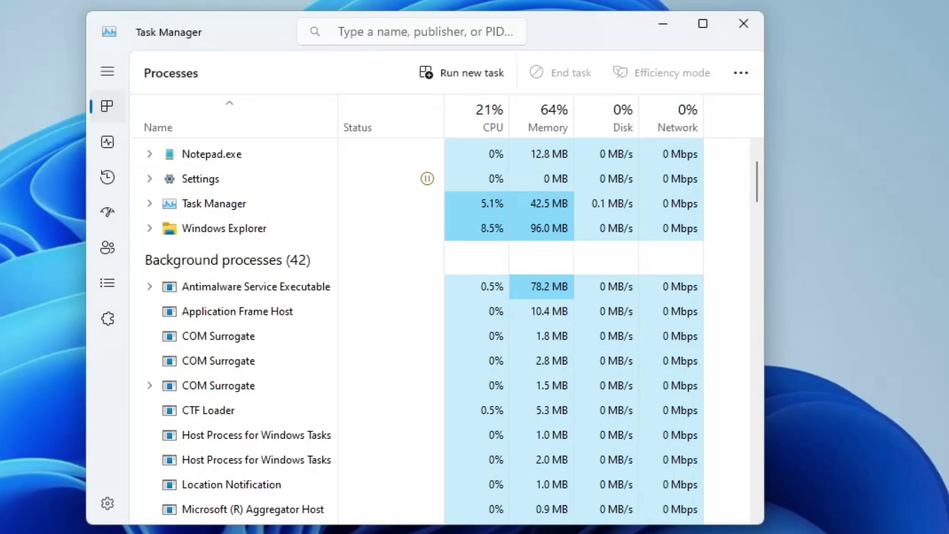
left_click(211, 230)
right_click(213, 232)
left_click(256, 260)
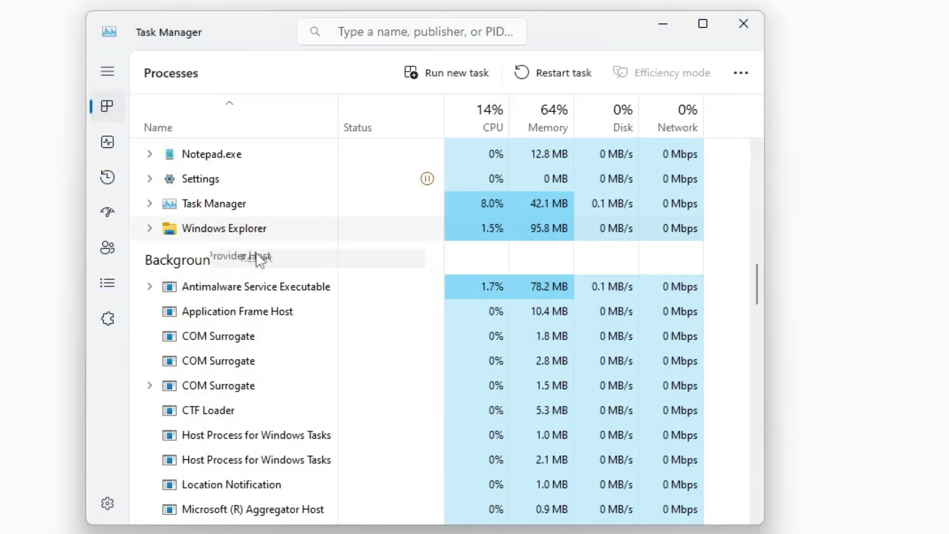
scroll(256, 267, "down", 10)
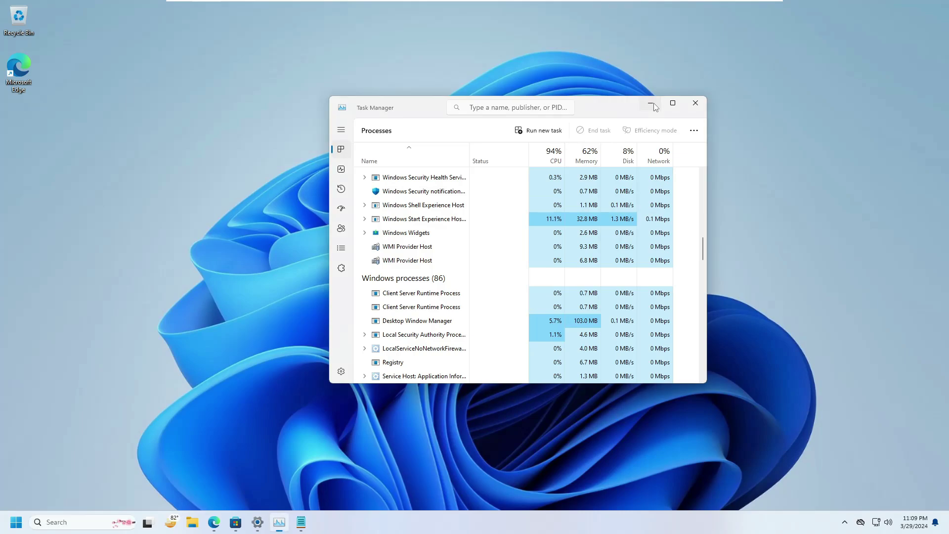
left_click(651, 104)
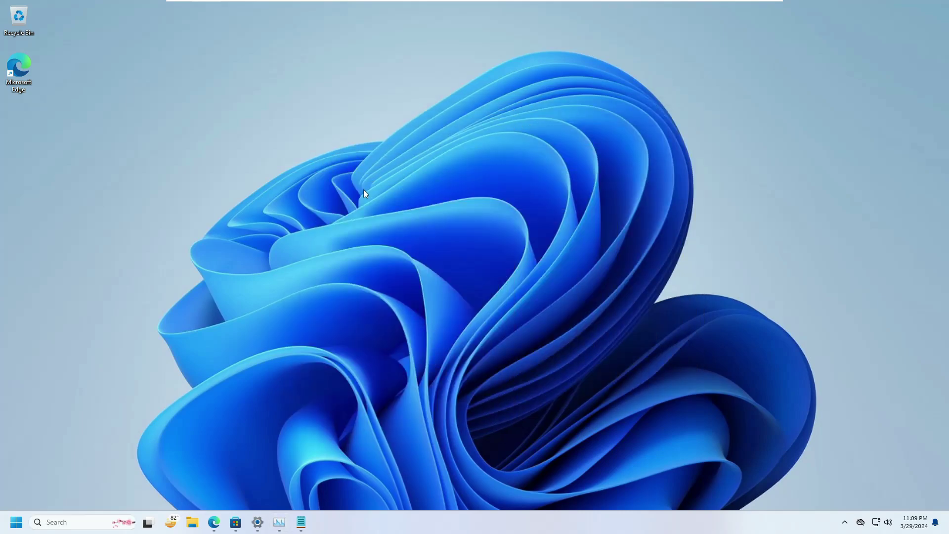
Step: Check the context menus of the desktop and the Microsoft Edge shortcut for the classic Windows 10 style
right_click(373, 205)
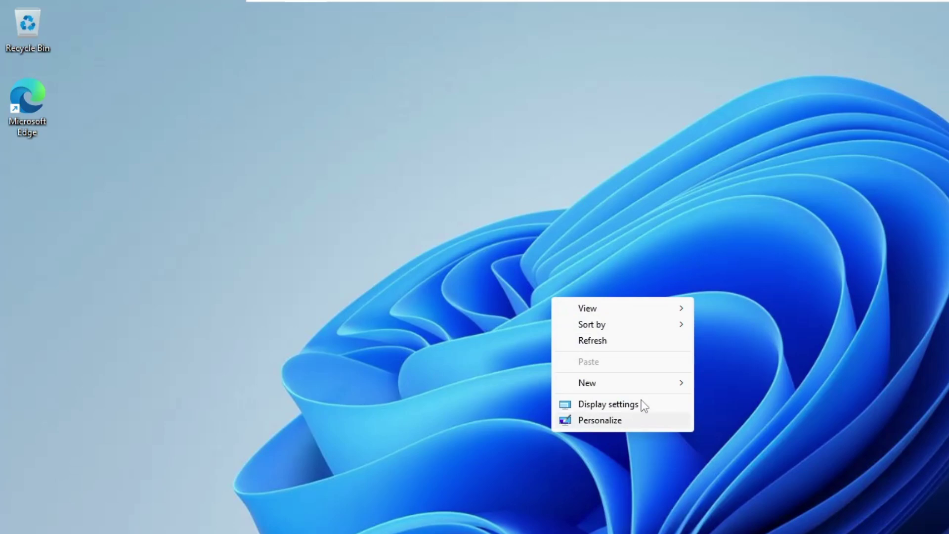
left_click(632, 347)
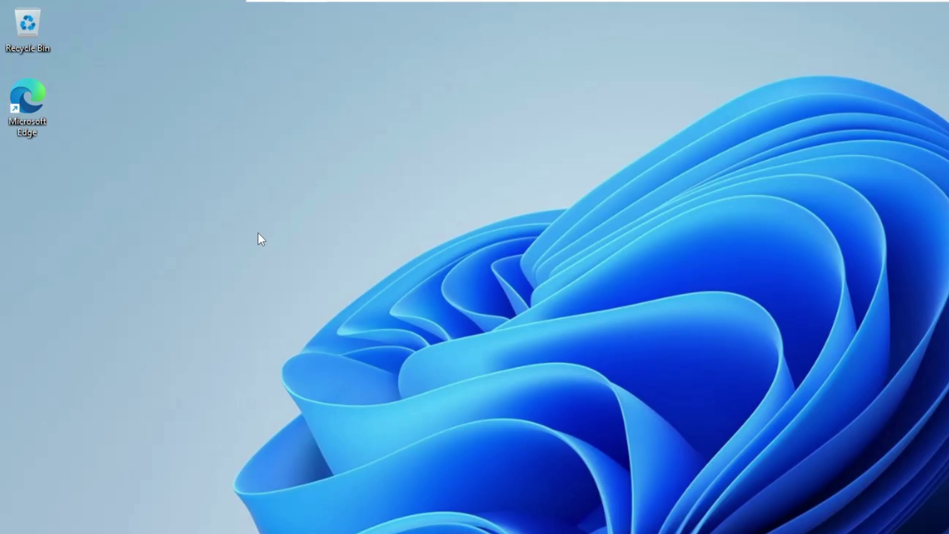
right_click(33, 105)
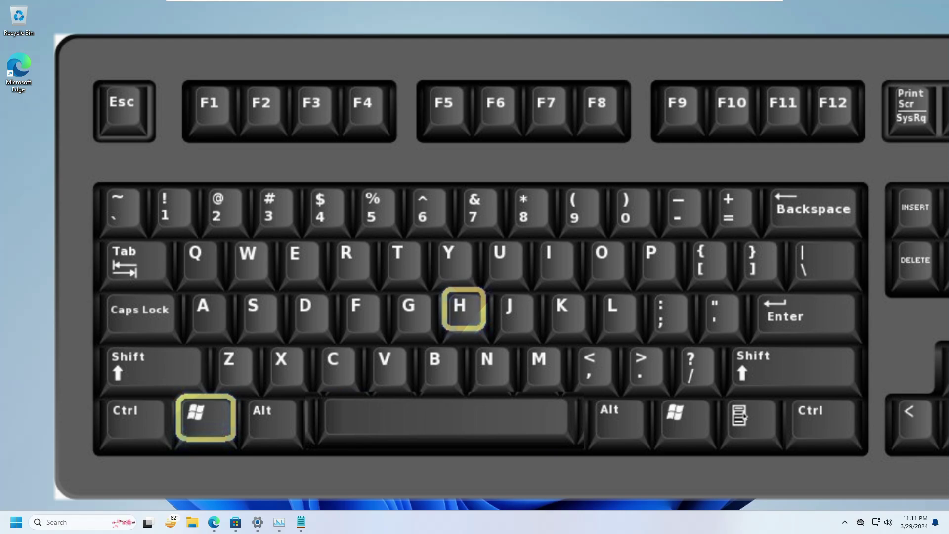
Step: Bring up voice typing on the desktop, restore the Notepad window and bring up voice typing there
key("super+h")
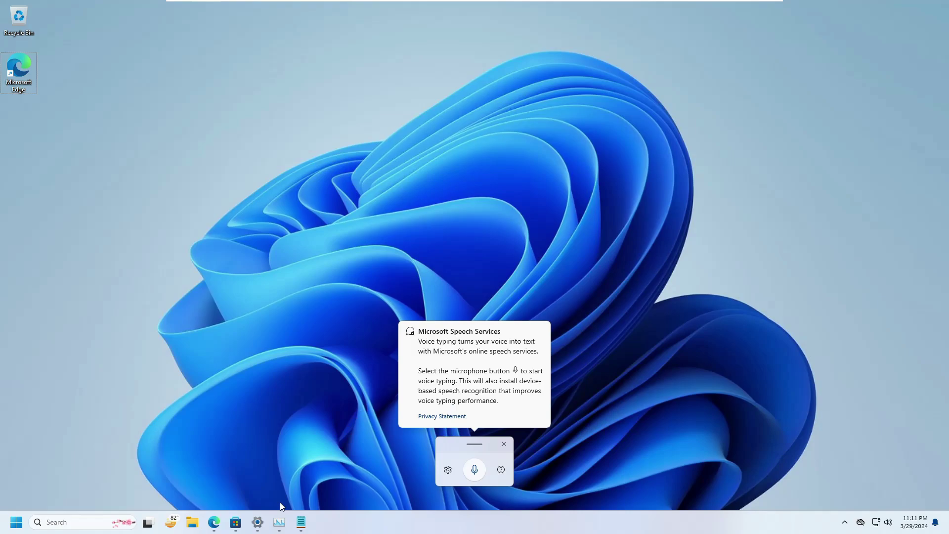
left_click(301, 523)
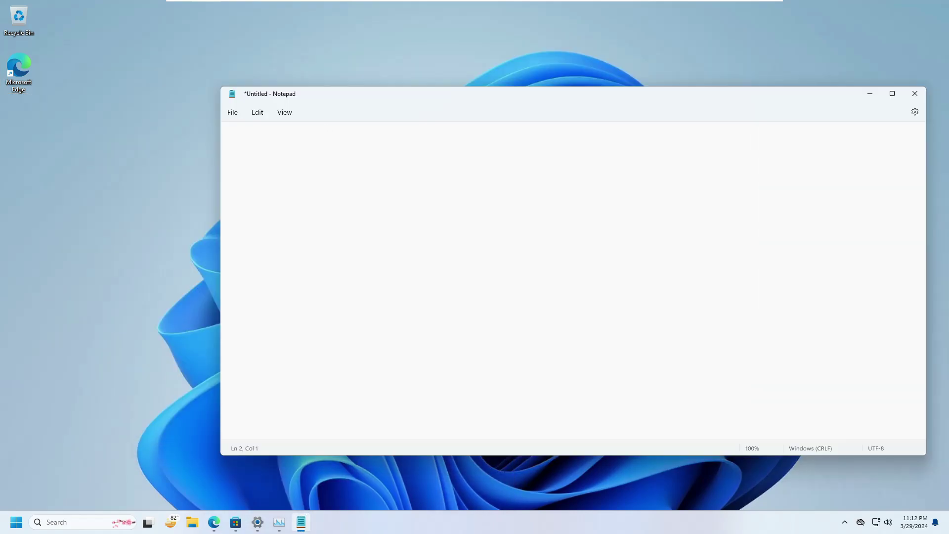
key("super+h")
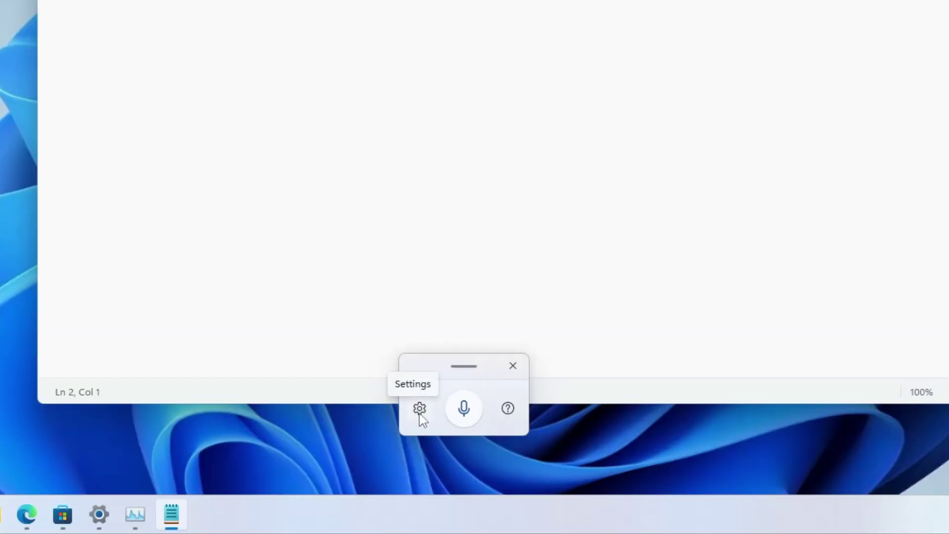
Step: Turn on the Voice typing launcher with Microphone (High Definition Audio Device) as default and start voice typing in Notepad
left_click(420, 415)
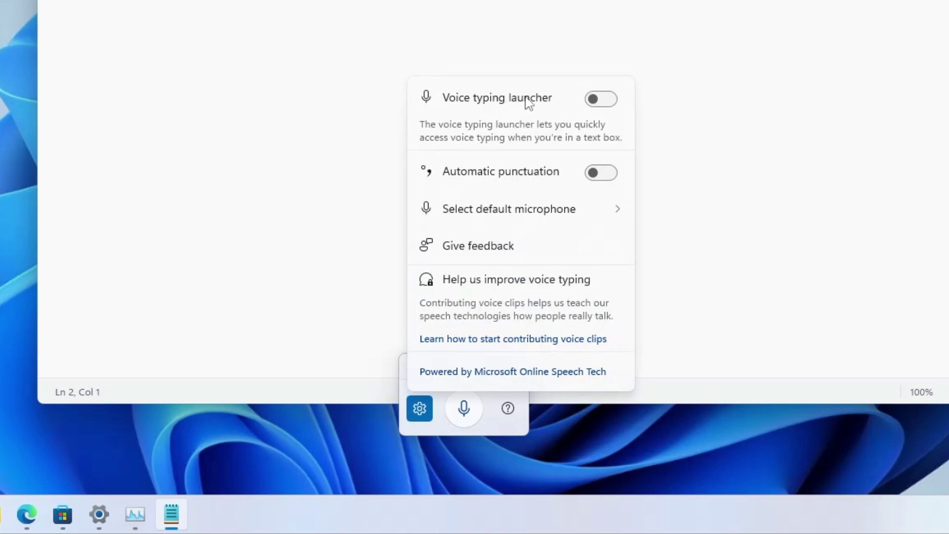
left_click(600, 101)
mouse_move(468, 217)
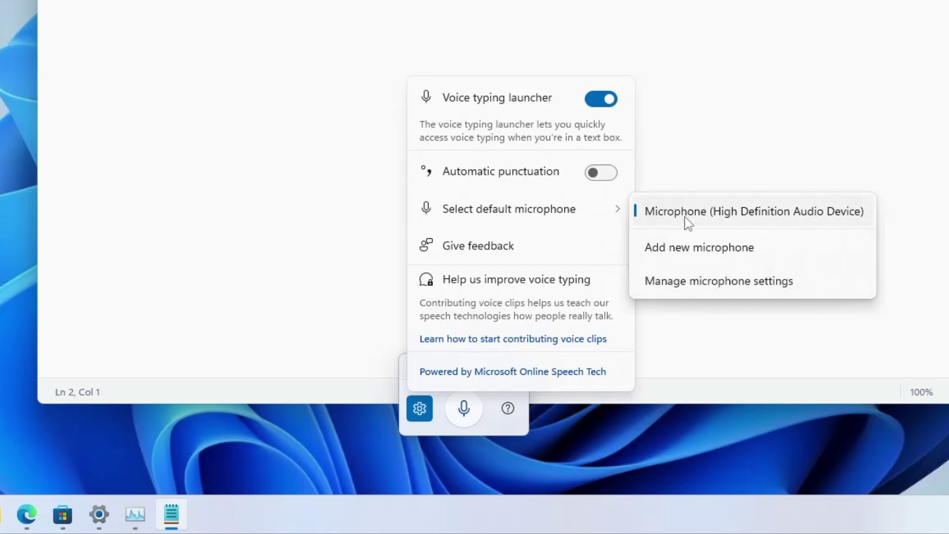
left_click(662, 219)
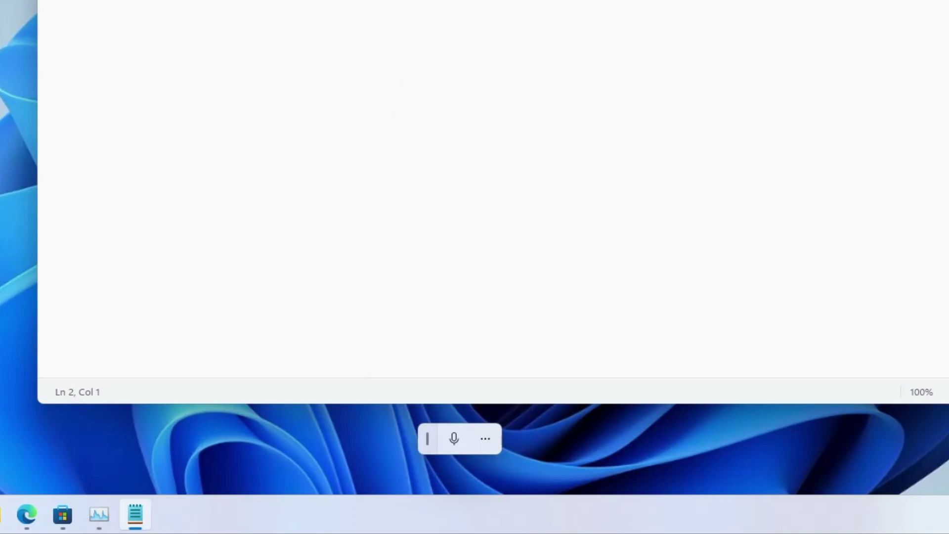
left_click(454, 439)
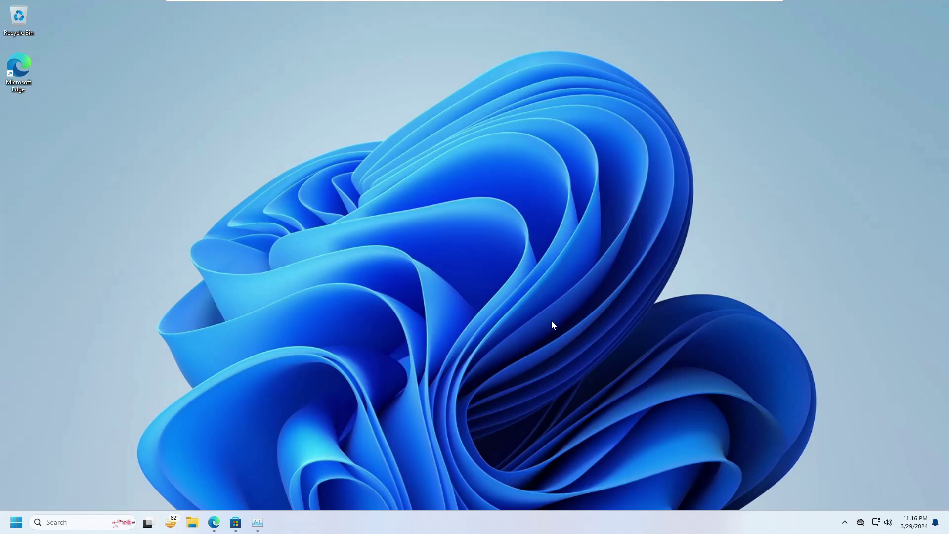
Step: Open the System Focus settings and set the focus session duration to 25 minutes
right_click(16, 522)
left_click(37, 414)
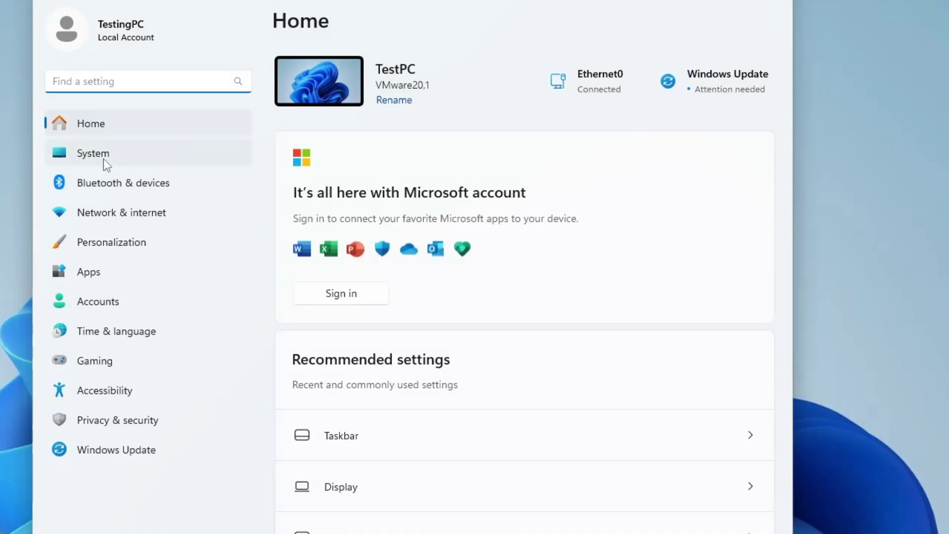
left_click(260, 143)
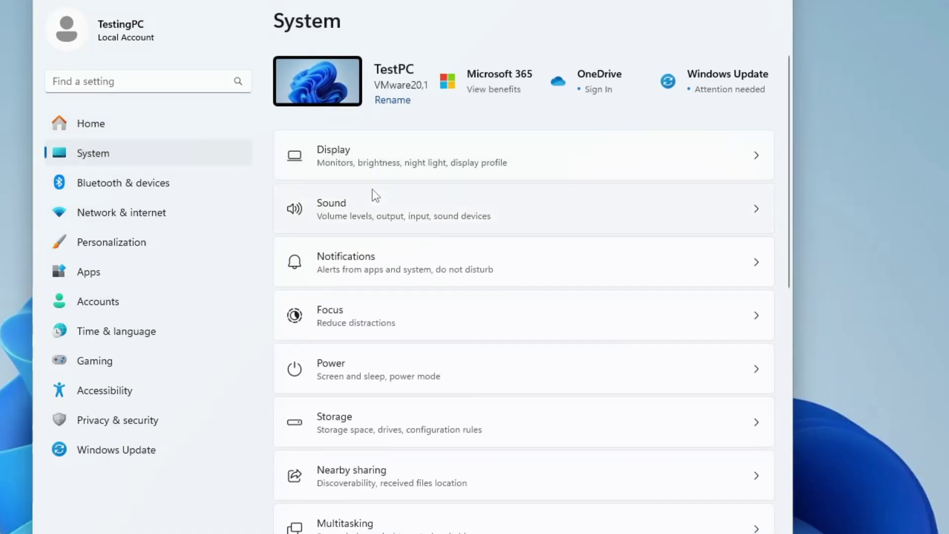
left_click(380, 317)
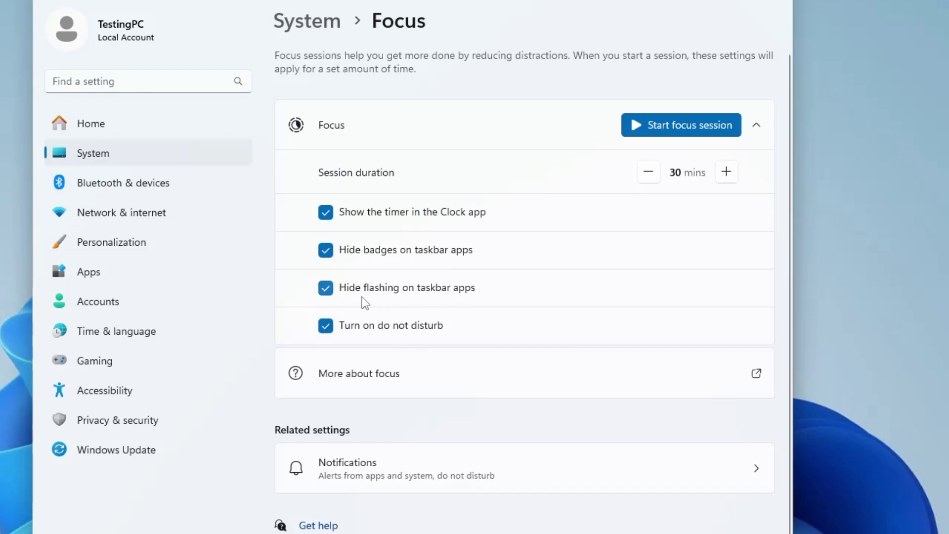
left_click(648, 171)
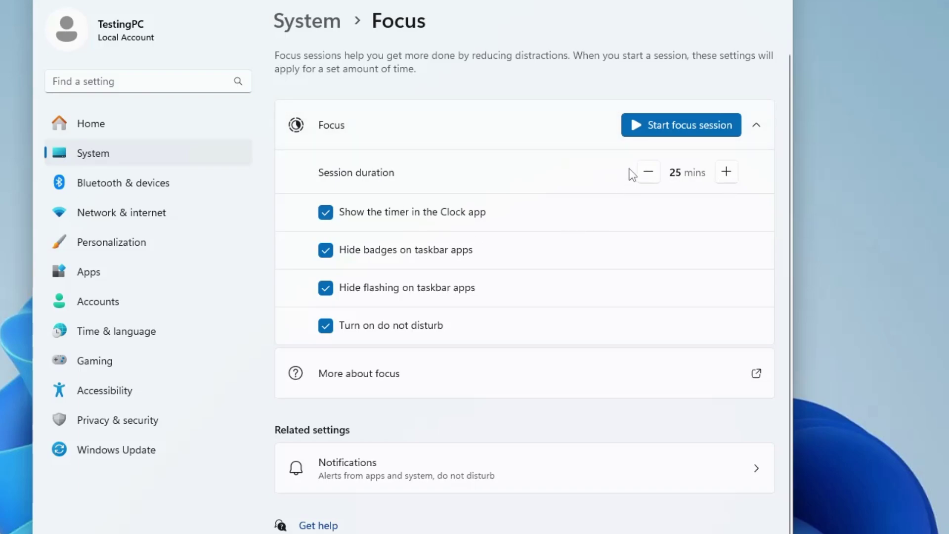